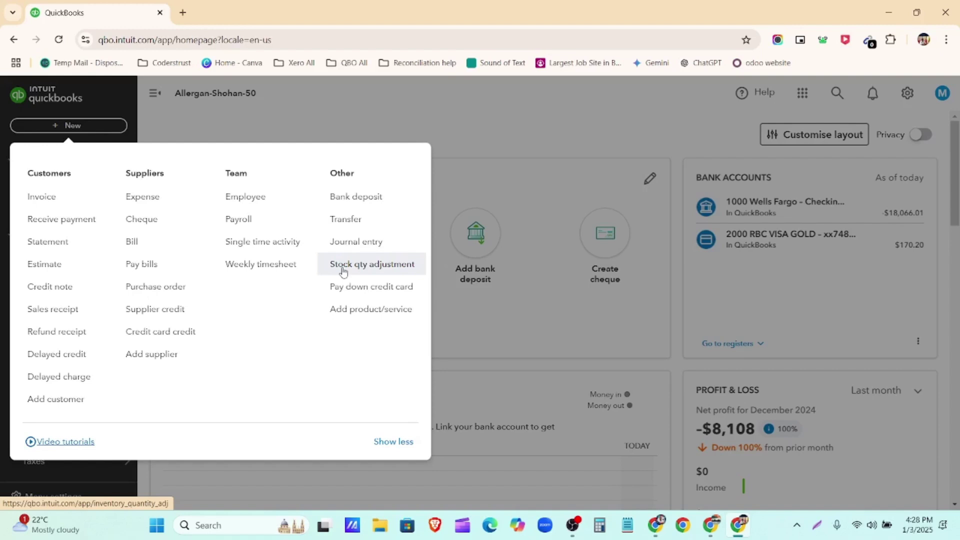
Open a new stock quantity adjustment form and duplicate its browser tab.
click(343, 271)
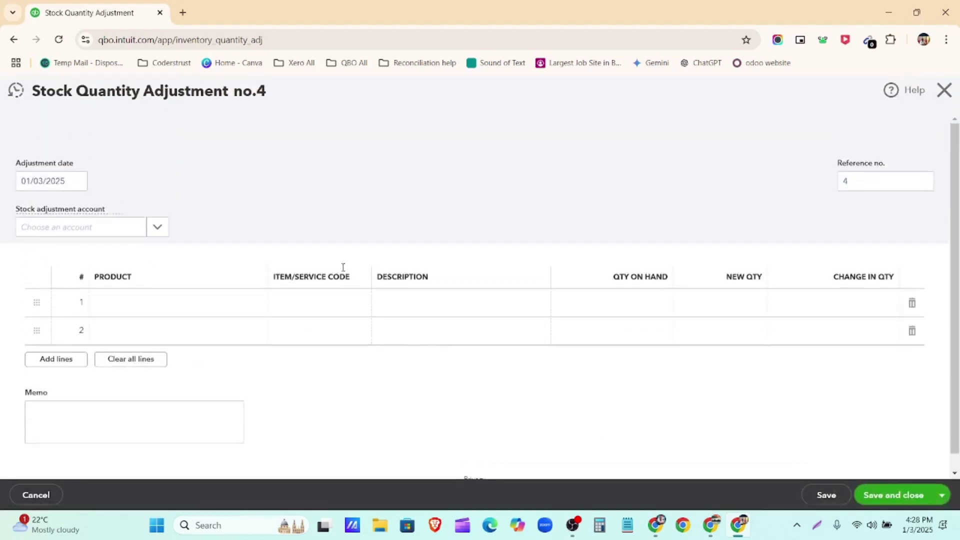
right_click(71, 6)
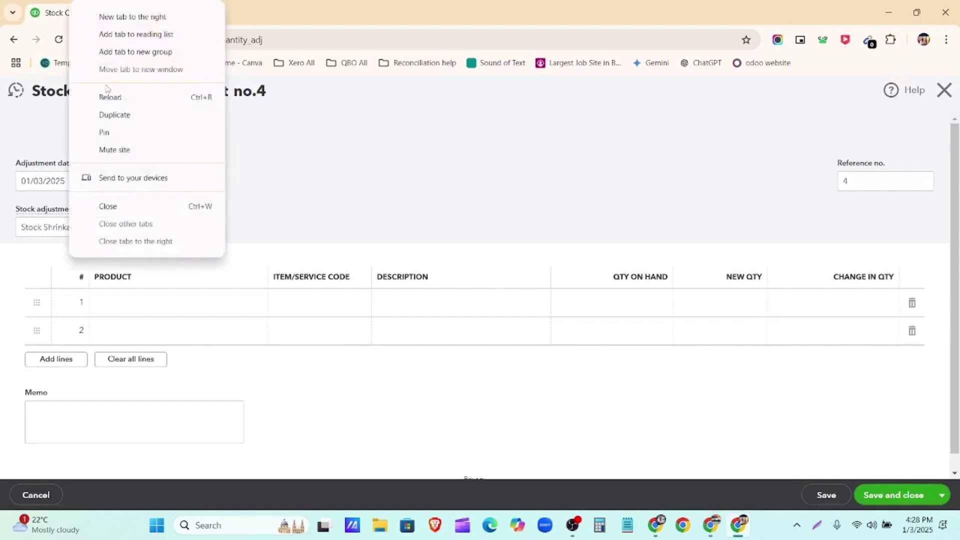
click(118, 114)
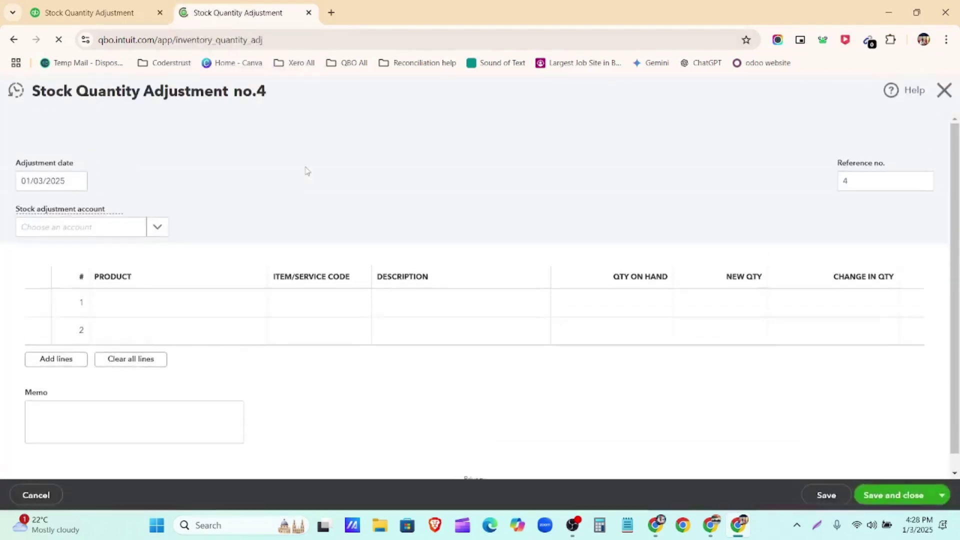
Leave the adjustment form in the duplicated tab and find the Stock Valuation Detail report by searching the reports for STOC.
click(942, 92)
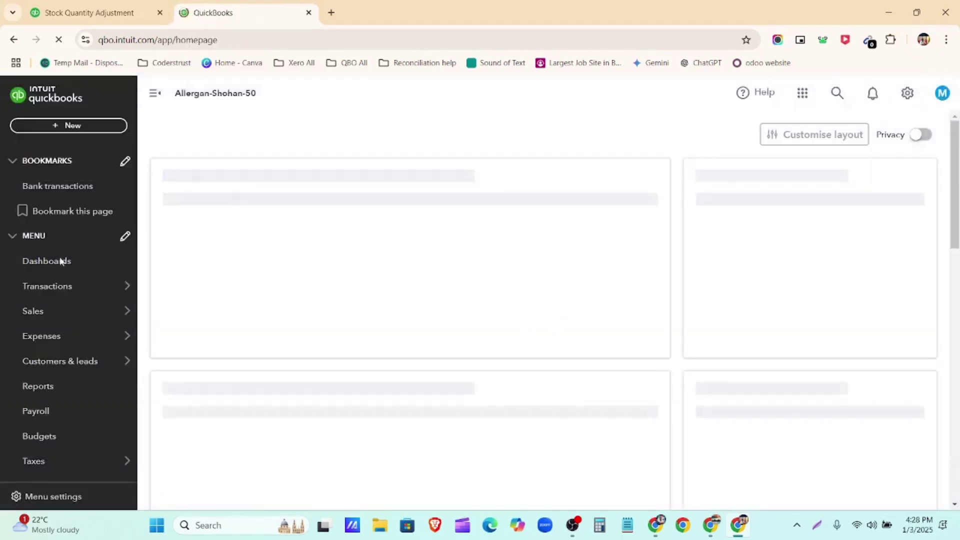
scroll(52, 403, down, 1)
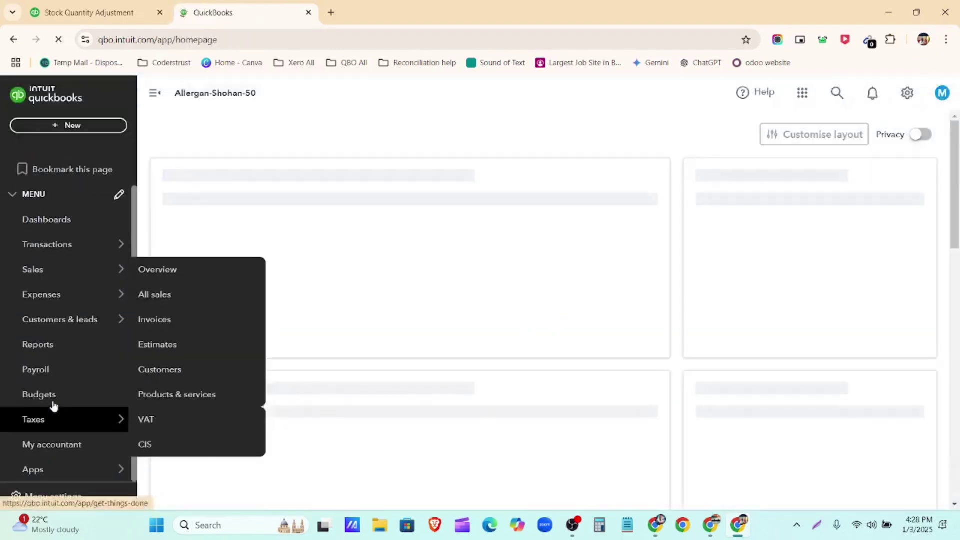
click(50, 349)
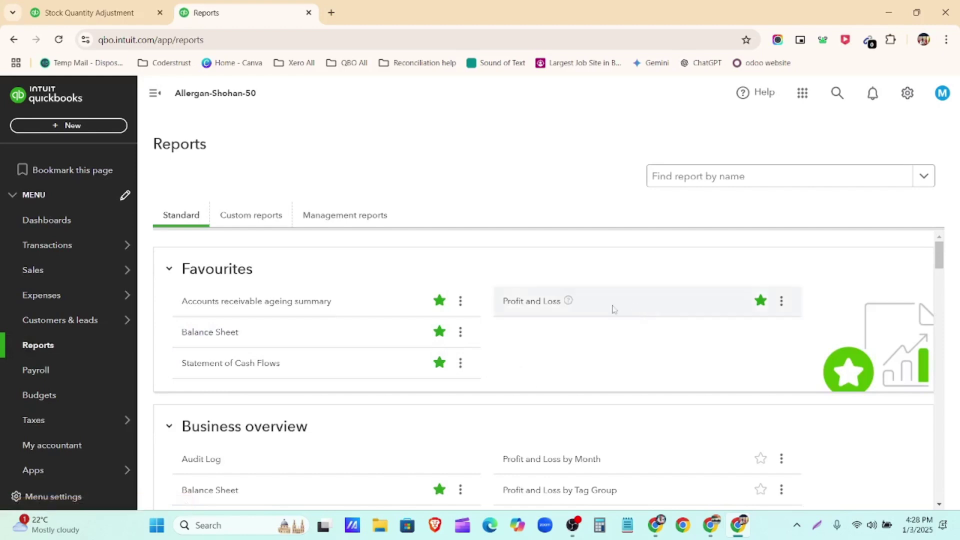
scroll(514, 340, down, 1)
click(666, 178)
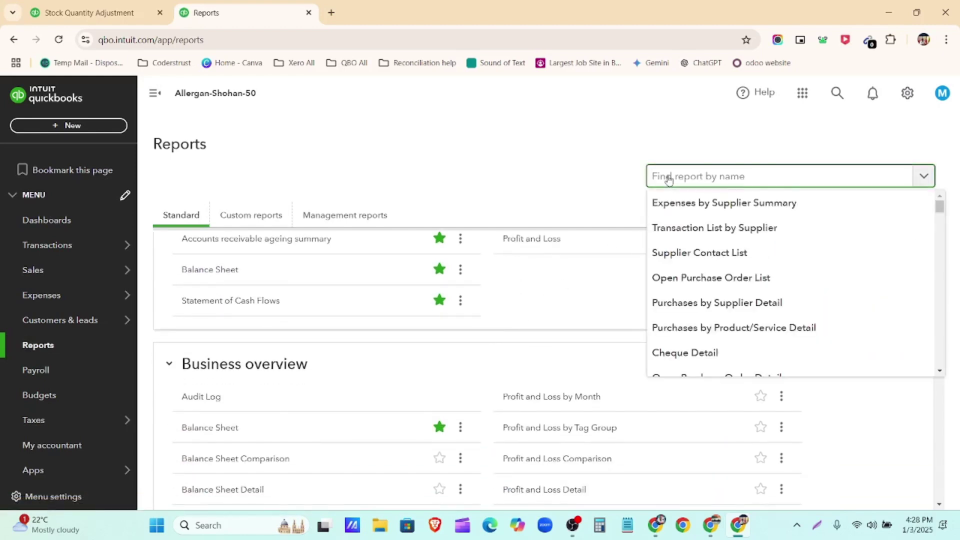
text(STO)
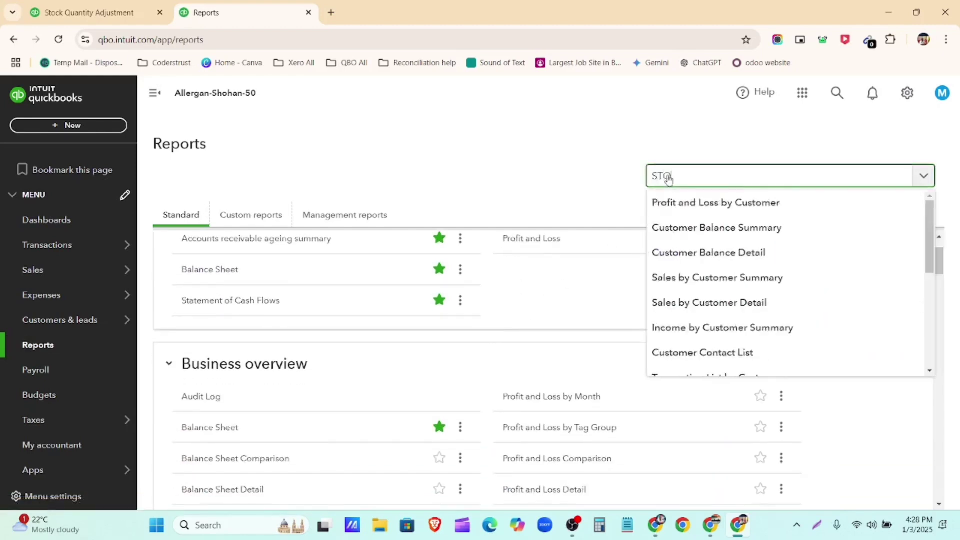
text(C)
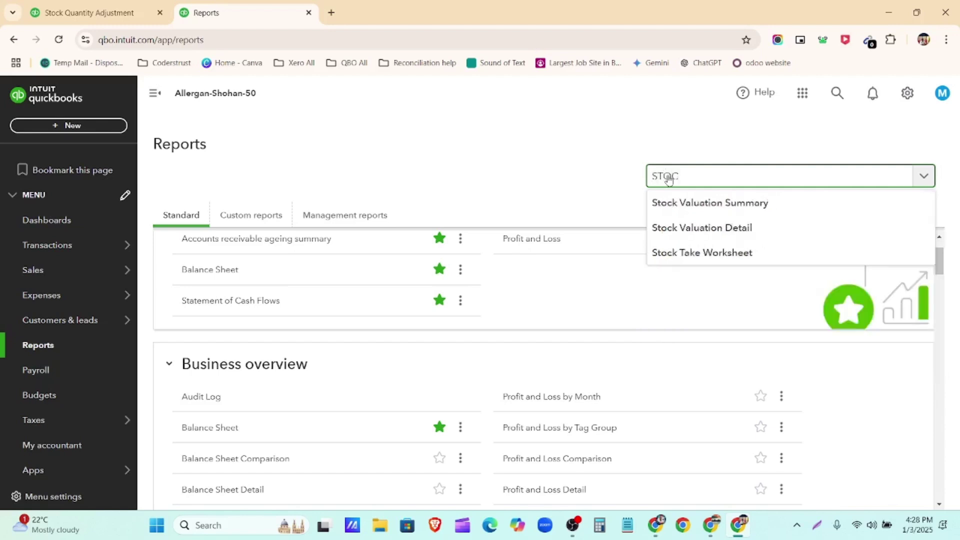
click(703, 227)
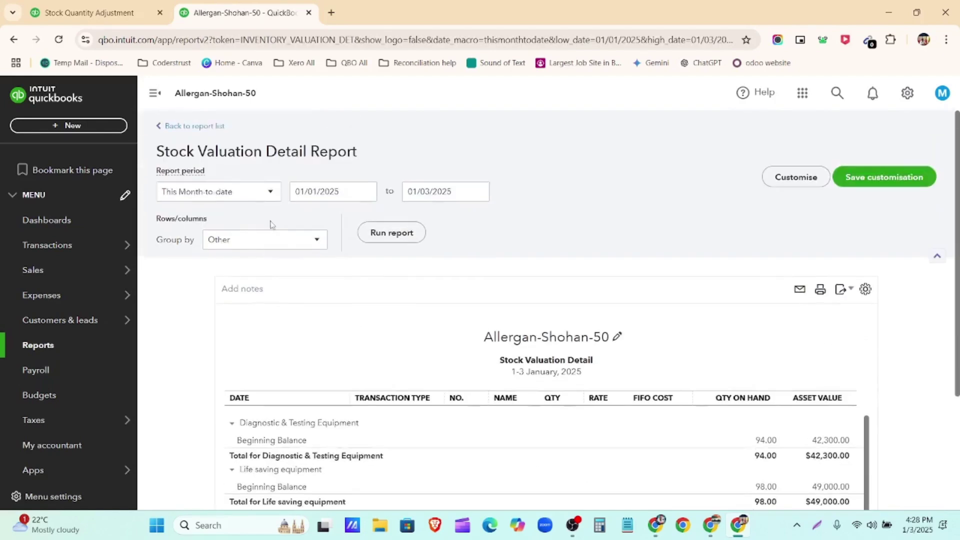
Run the Stock Valuation Detail report for All Dates and enlarge the page with the navigation sidebar collapsed.
click(270, 192)
click(264, 216)
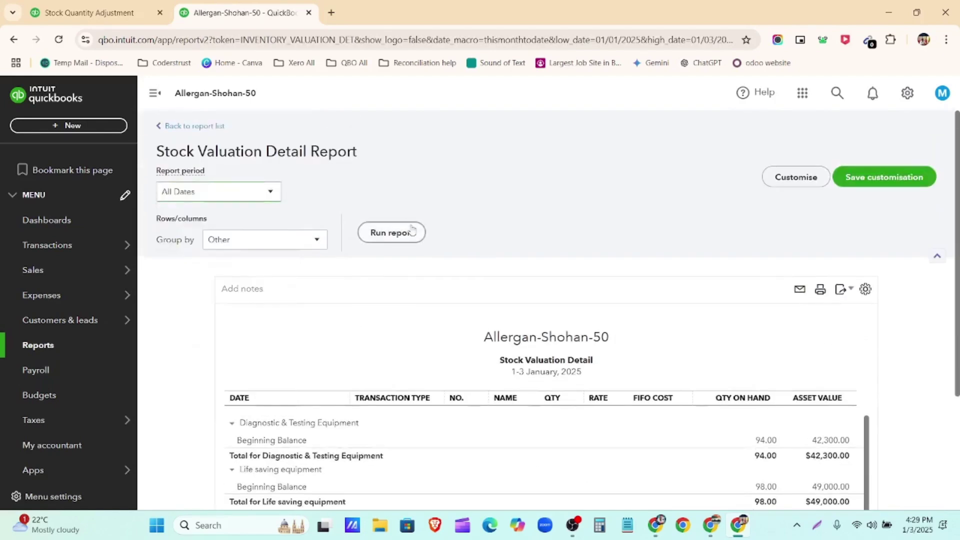
click(412, 233)
scroll(412, 232, down, 3)
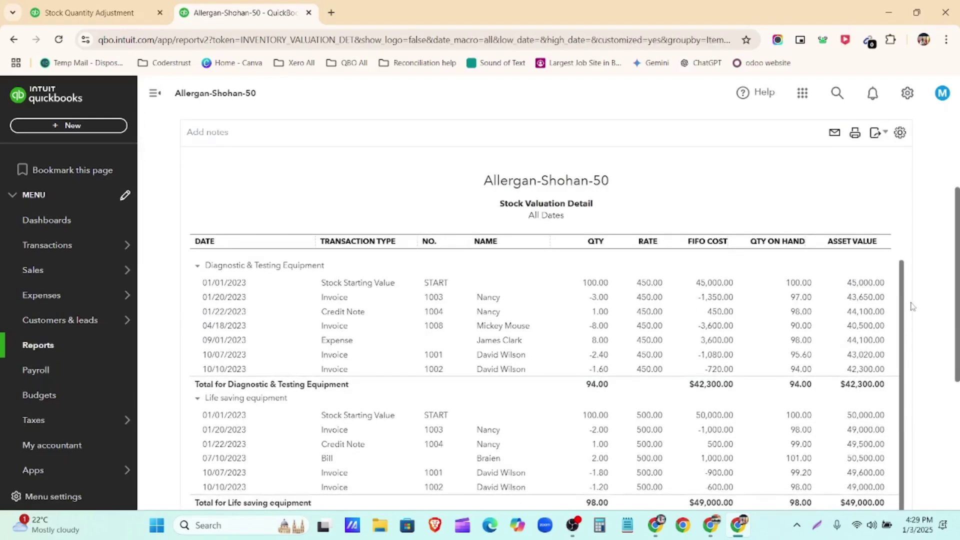
click(147, 99)
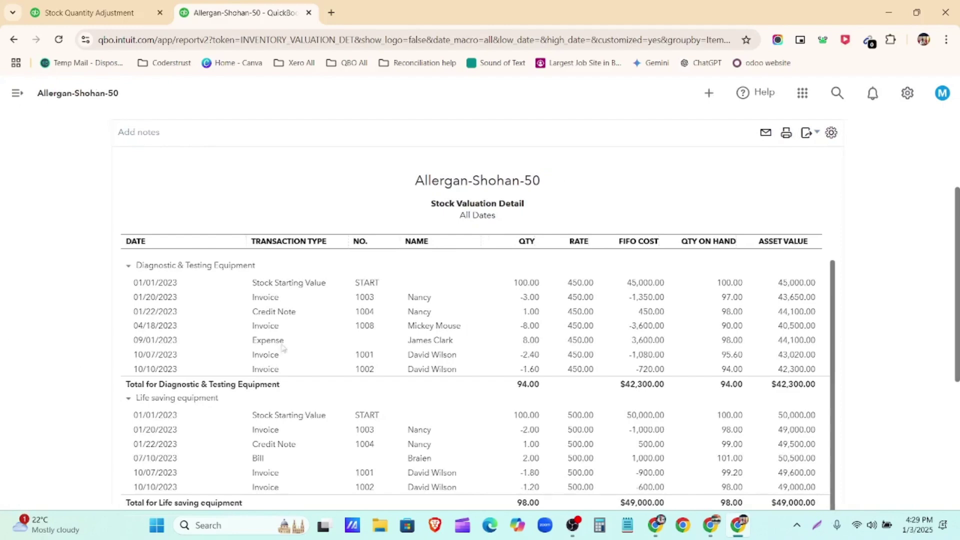
key(ctrl+plus)
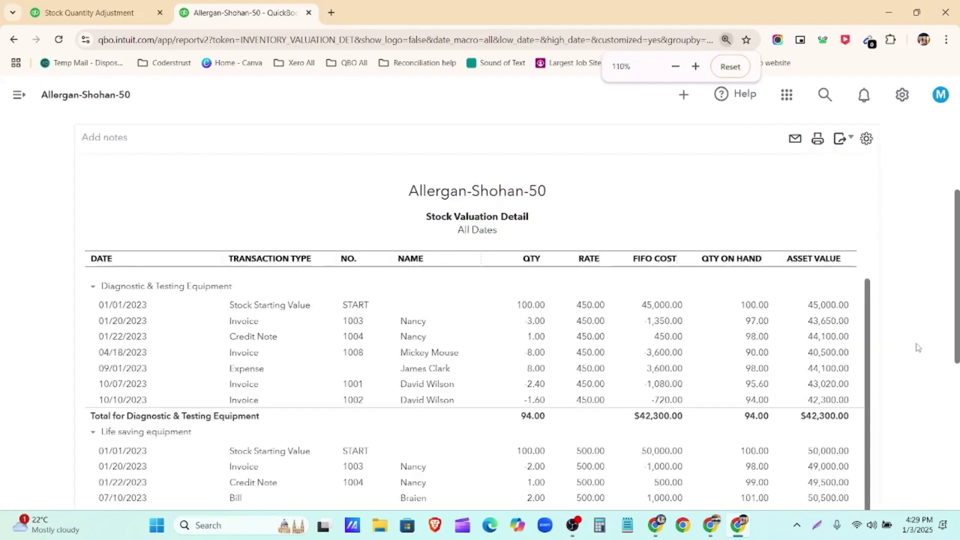
key(ctrl+plus)
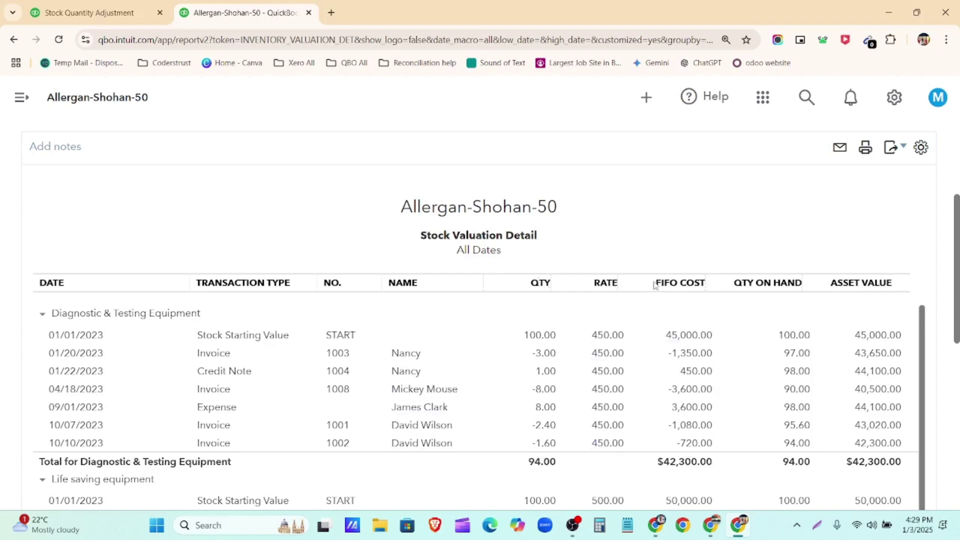
Examine the FIFO cost, quantity on hand and asset value columns of the stock valuation report.
drag(653, 283, 706, 283)
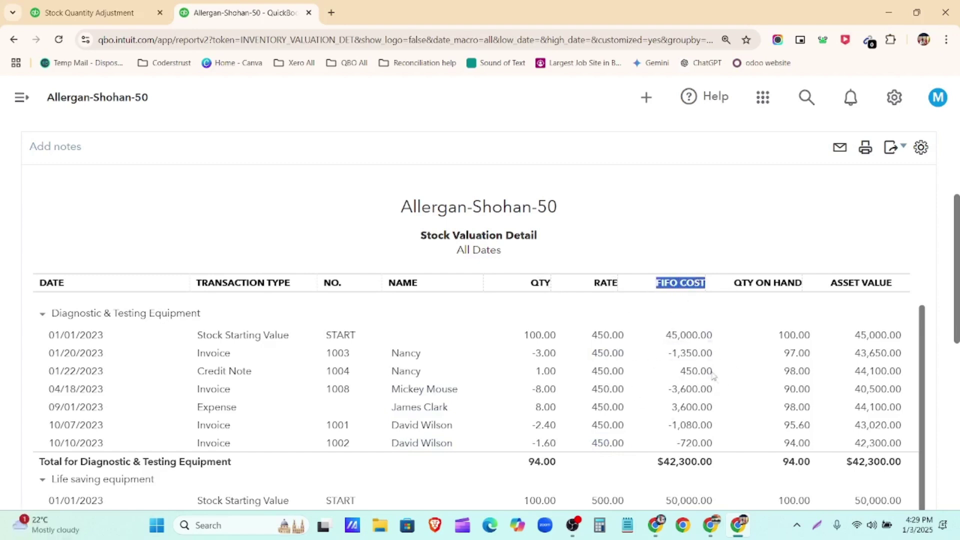
click(664, 188)
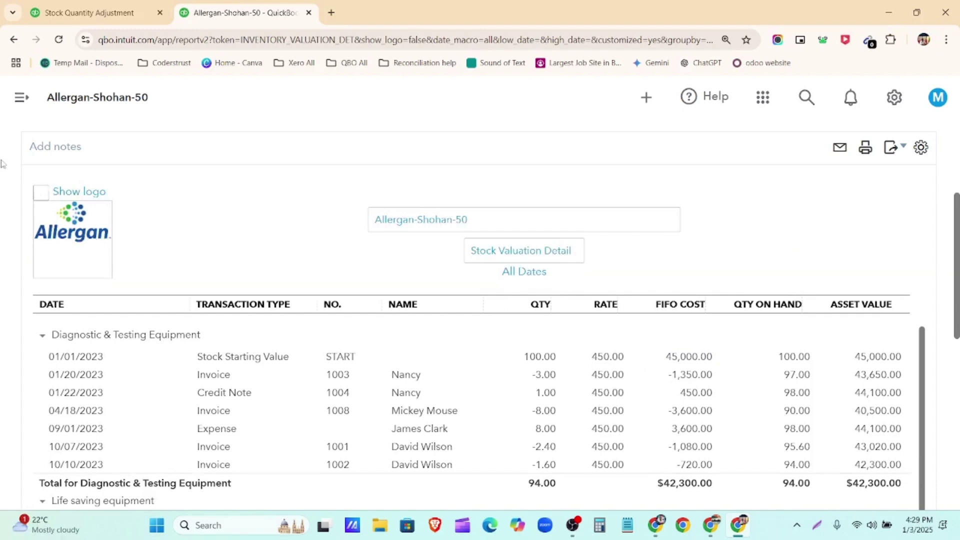
click(757, 333)
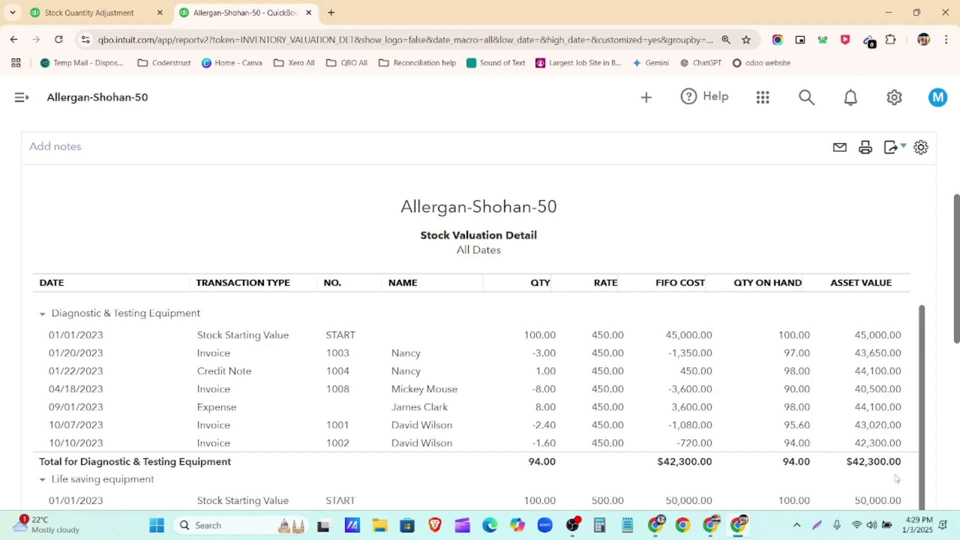
scroll(896, 479, down, 1)
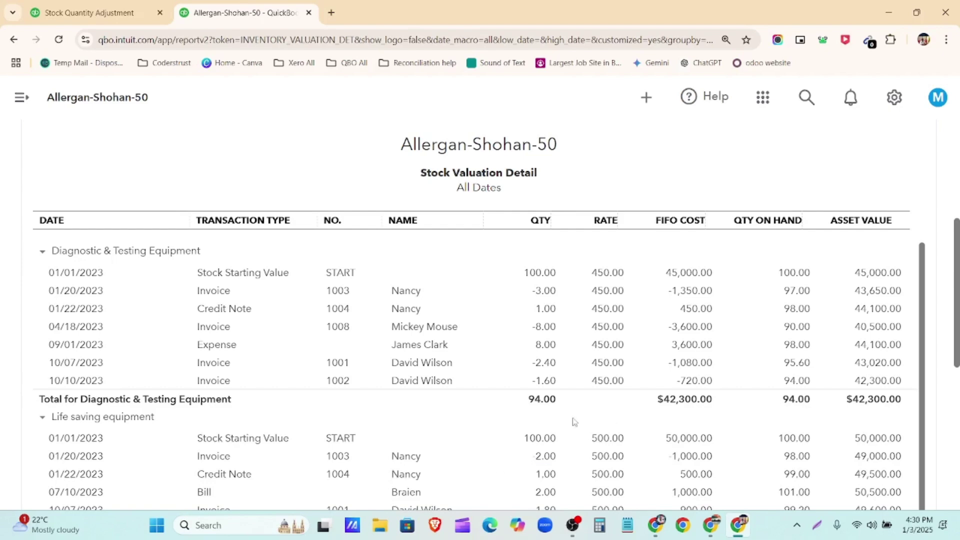
scroll(574, 421, down, 1)
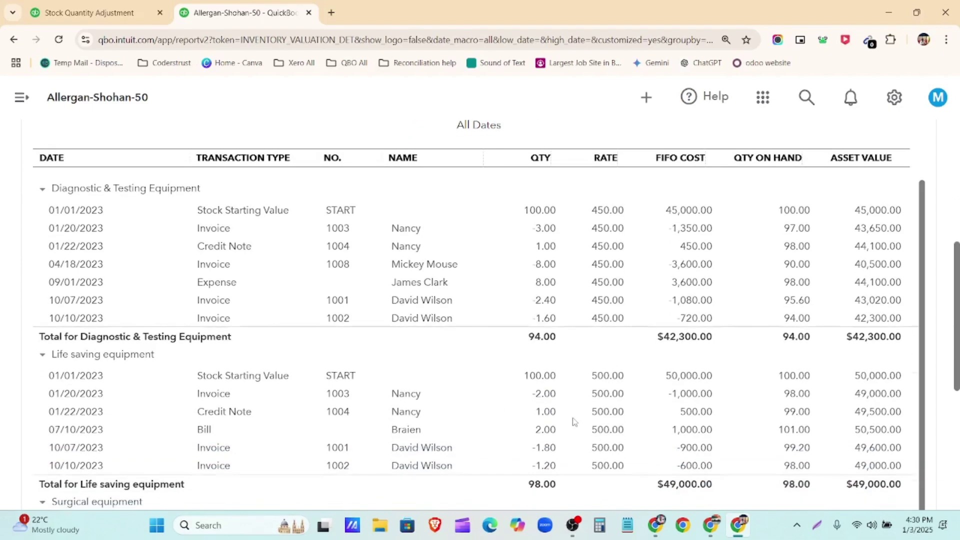
scroll(574, 421, up, 5)
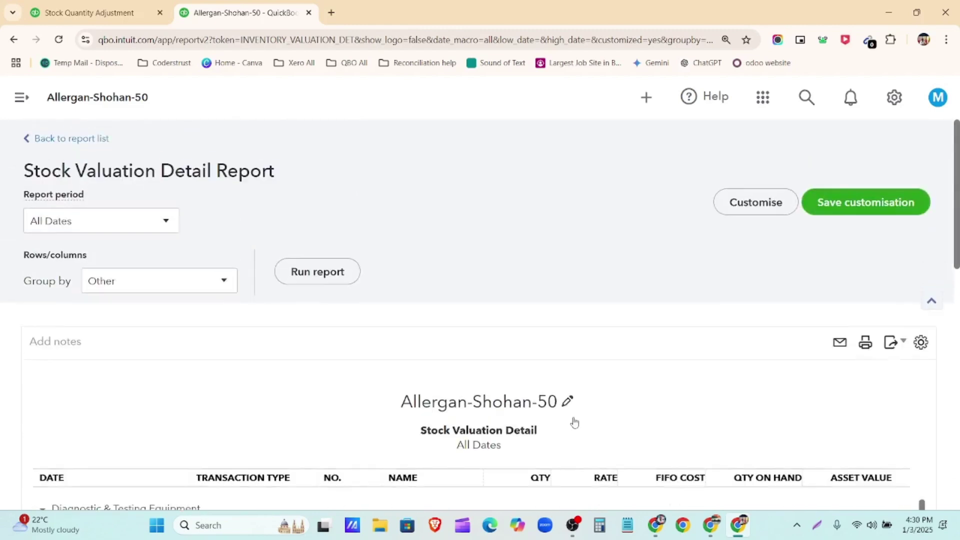
scroll(574, 422, down, 3)
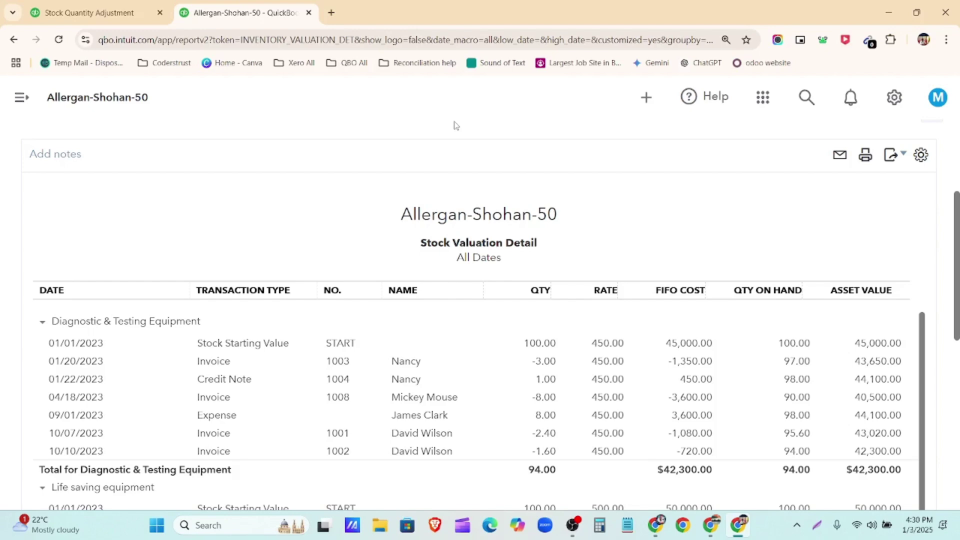
Search Google for A2X in a new browser tab and look through the results.
click(331, 12)
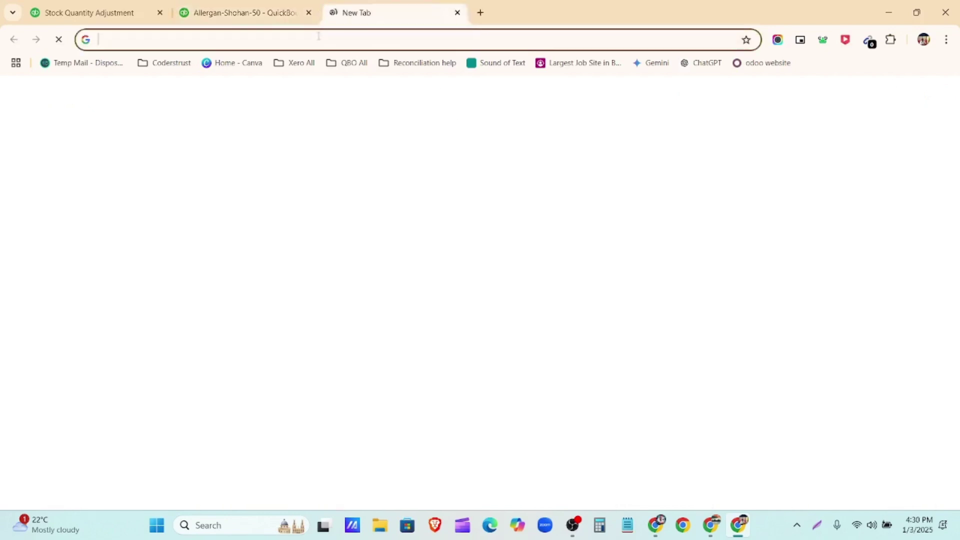
text(A)
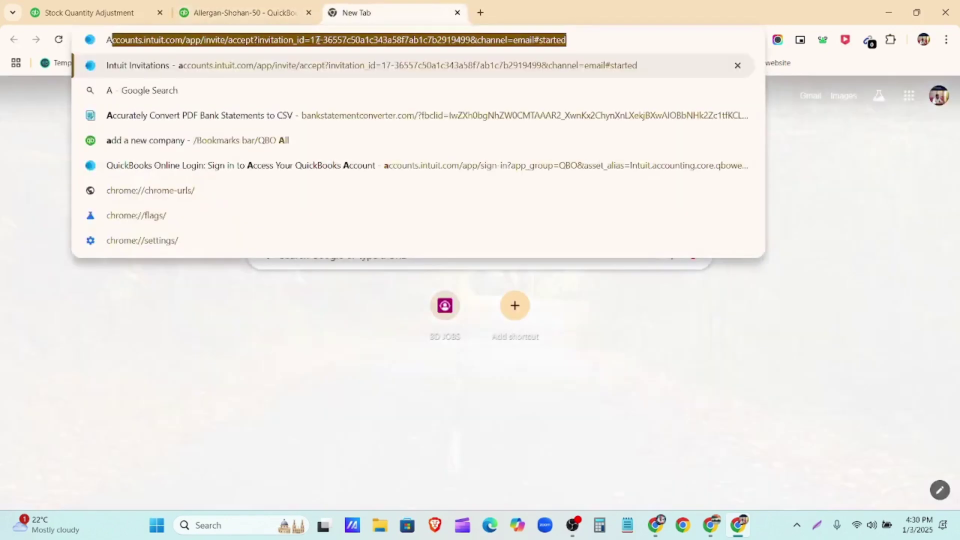
text(2X)
key(Return)
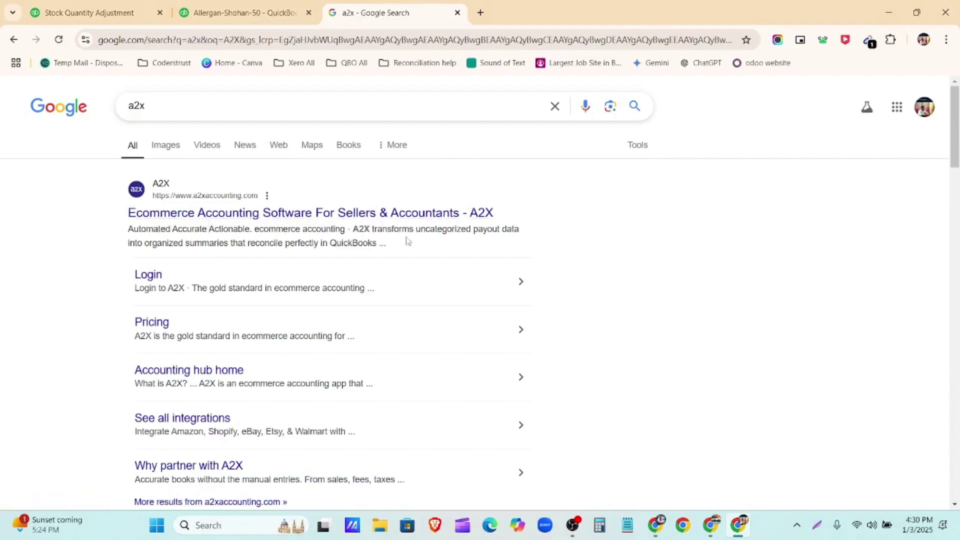
scroll(406, 241, down, 10)
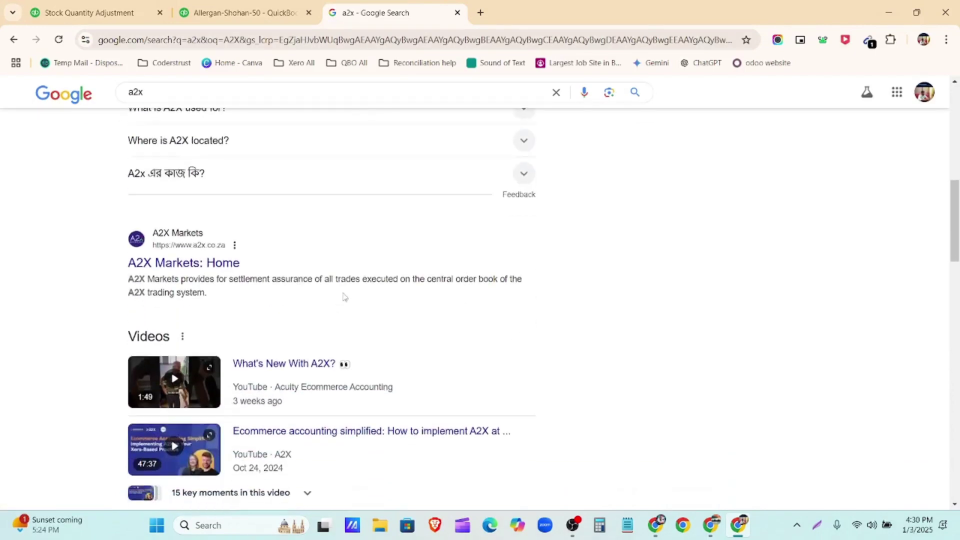
scroll(343, 296, down, 14)
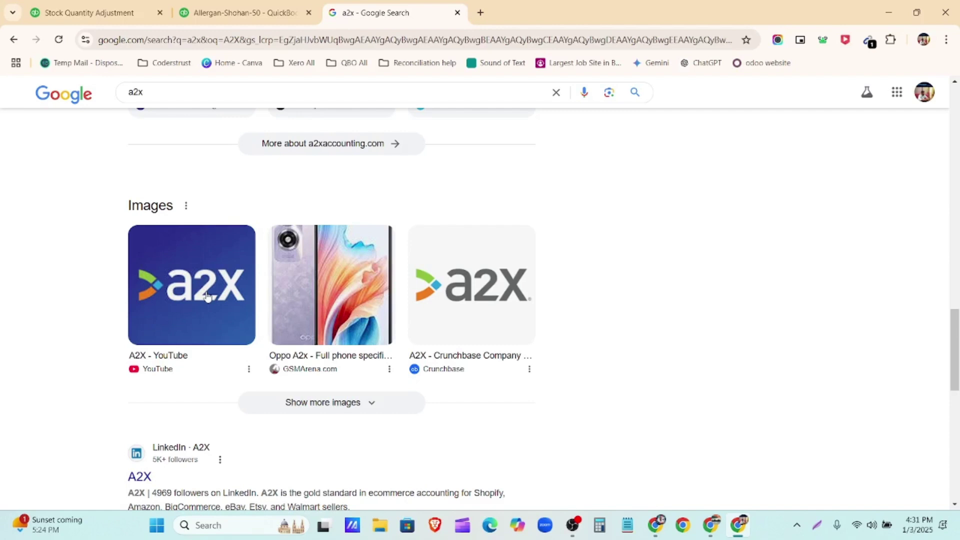
Return to the Stock Valuation Detail report and review the quantity on hand for the diagnostic, life saving and surgical equipment.
click(227, 16)
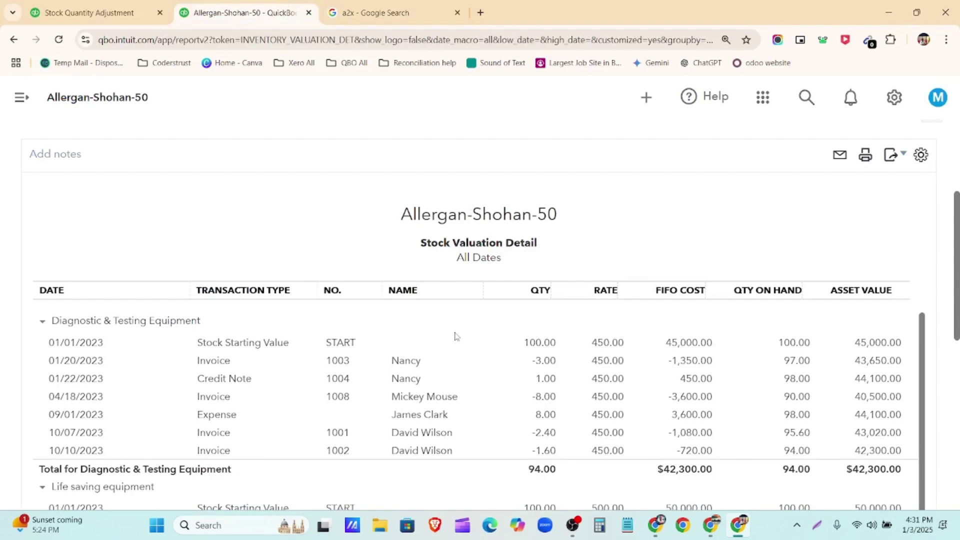
scroll(445, 350, down, 3)
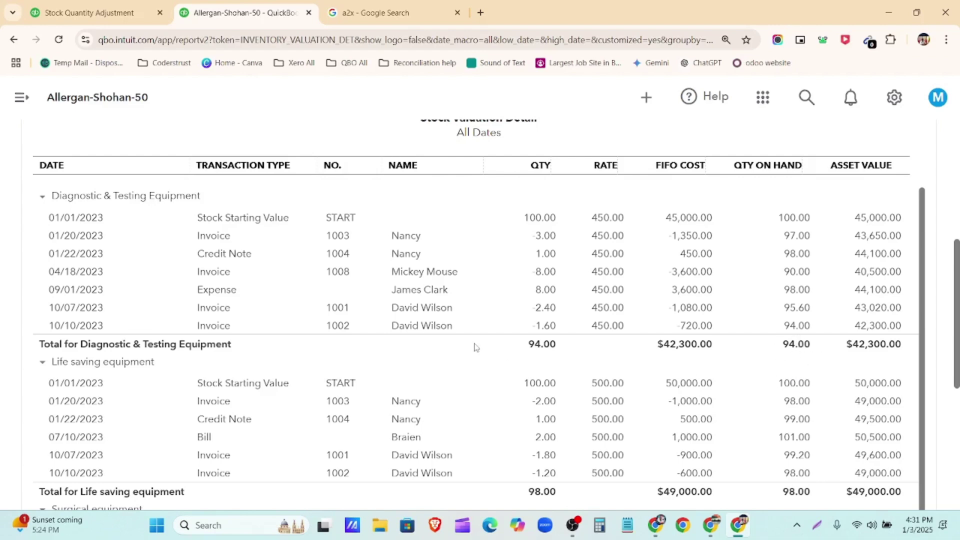
scroll(475, 347, down, 3)
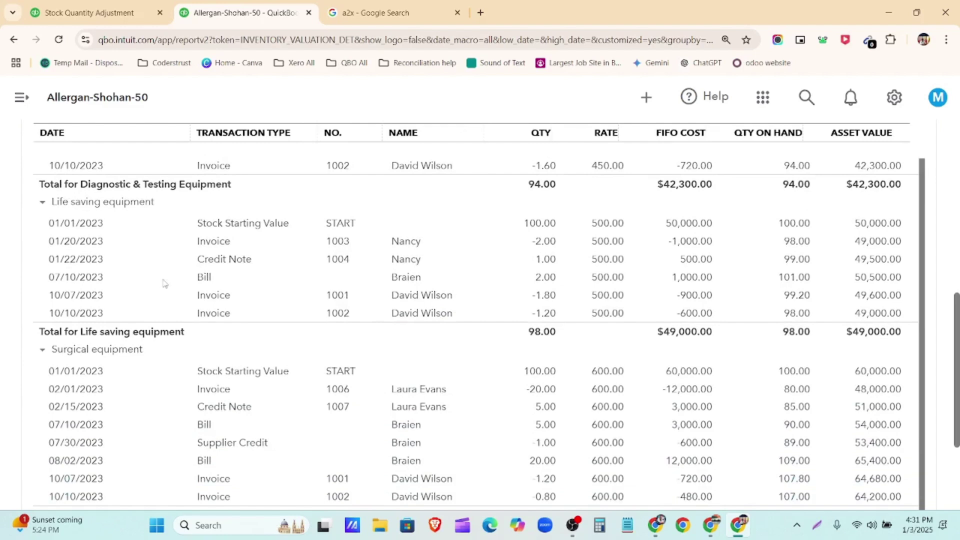
scroll(164, 283, down, 1)
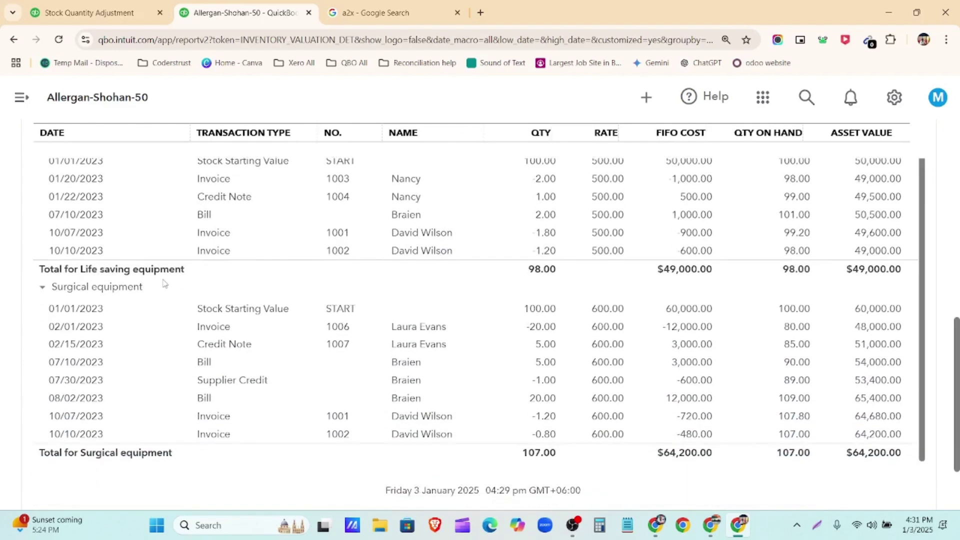
double_click(776, 452)
click(811, 473)
scroll(811, 473, up, 5)
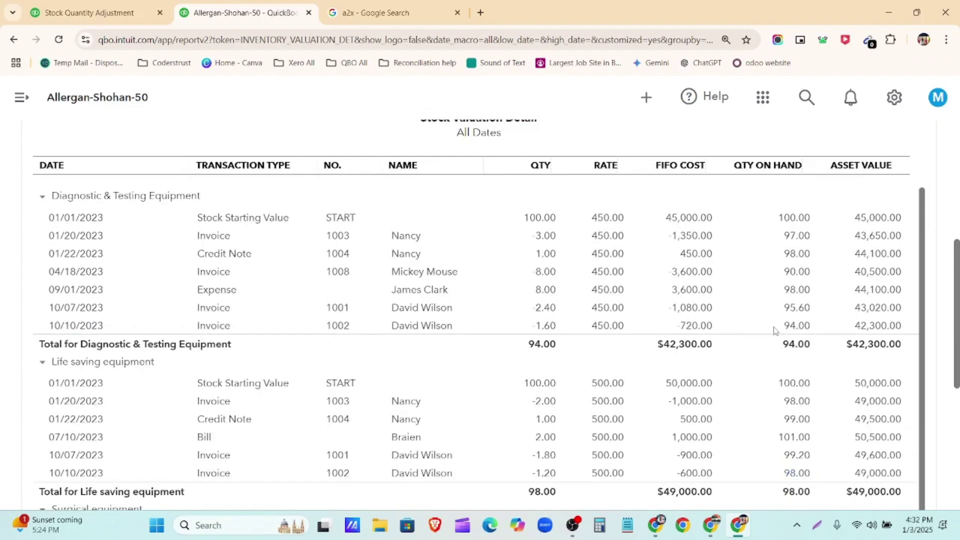
scroll(474, 347, down, 3)
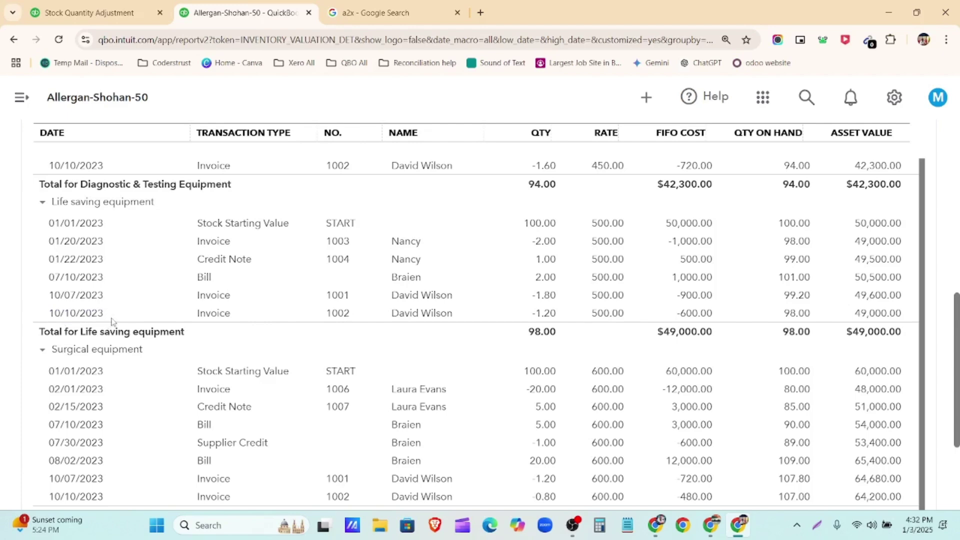
scroll(112, 321, down, 3)
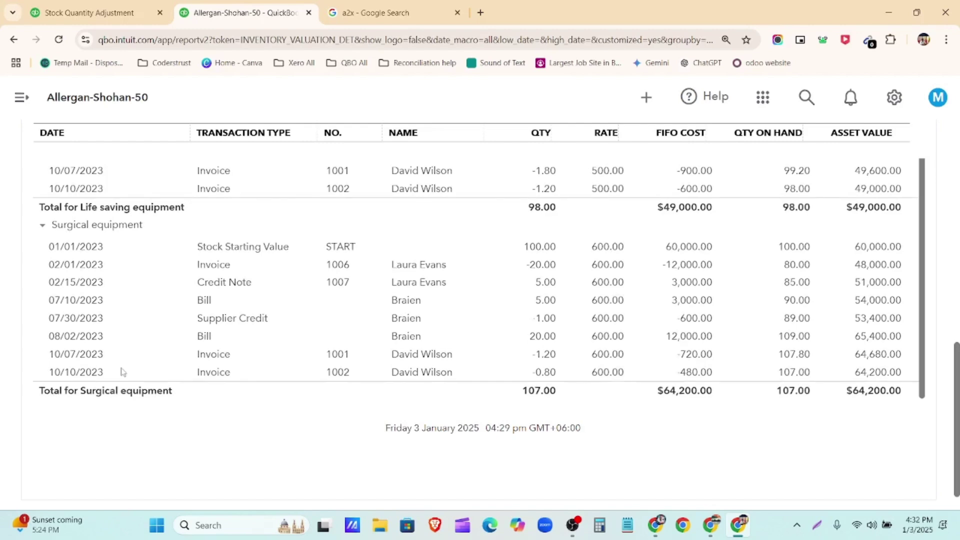
scroll(121, 372, up, 4)
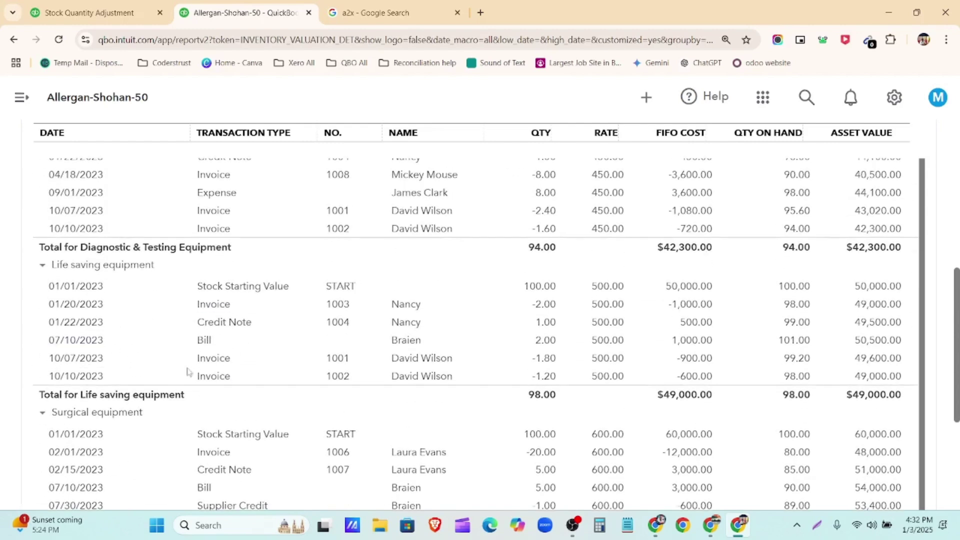
Return to the Stock Quantity Adjustment form and set the adjustment date to 10/31/2023.
scroll(187, 372, up, 3)
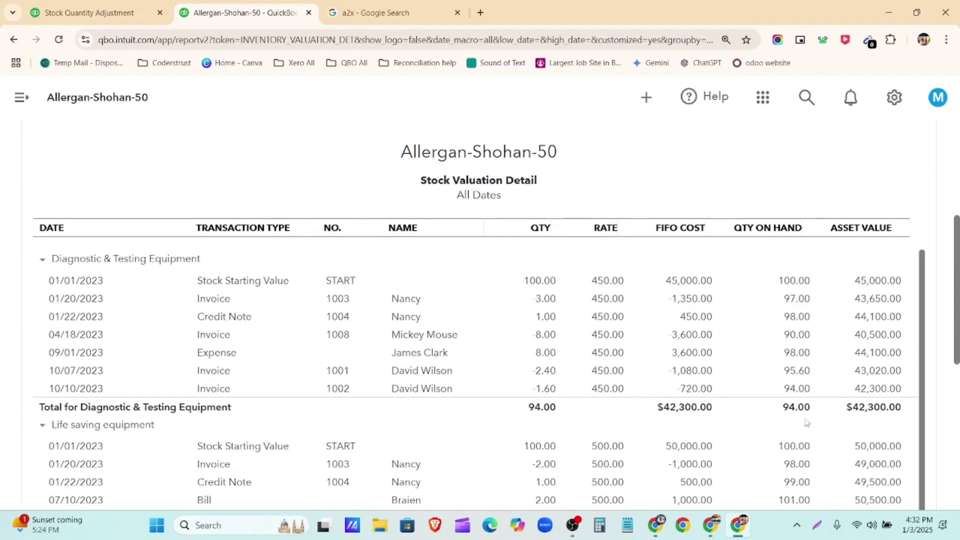
click(90, 13)
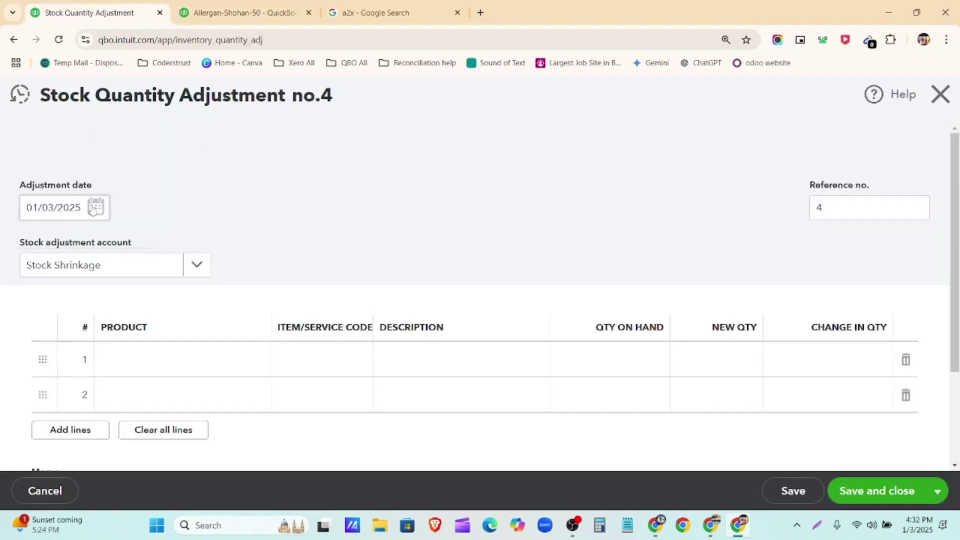
click(93, 210)
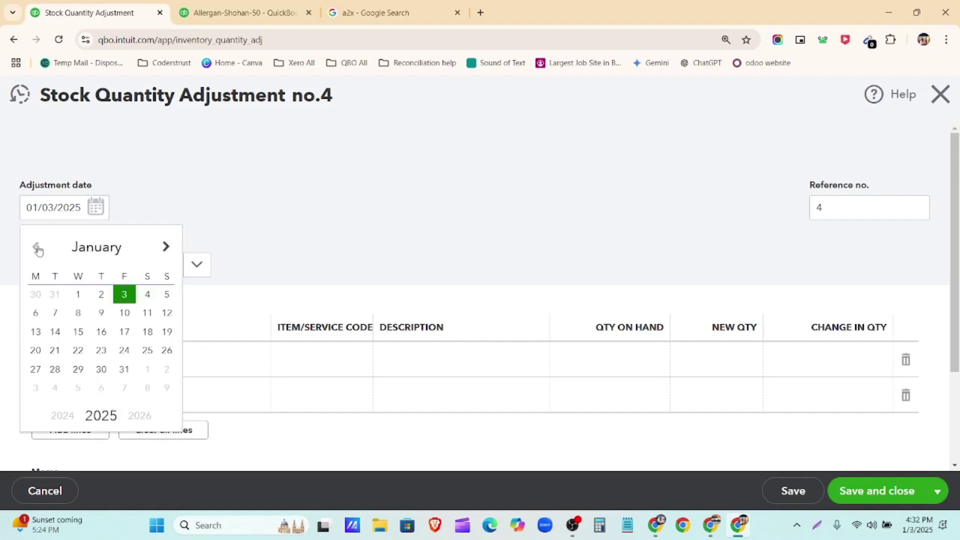
click(62, 417)
click(62, 419)
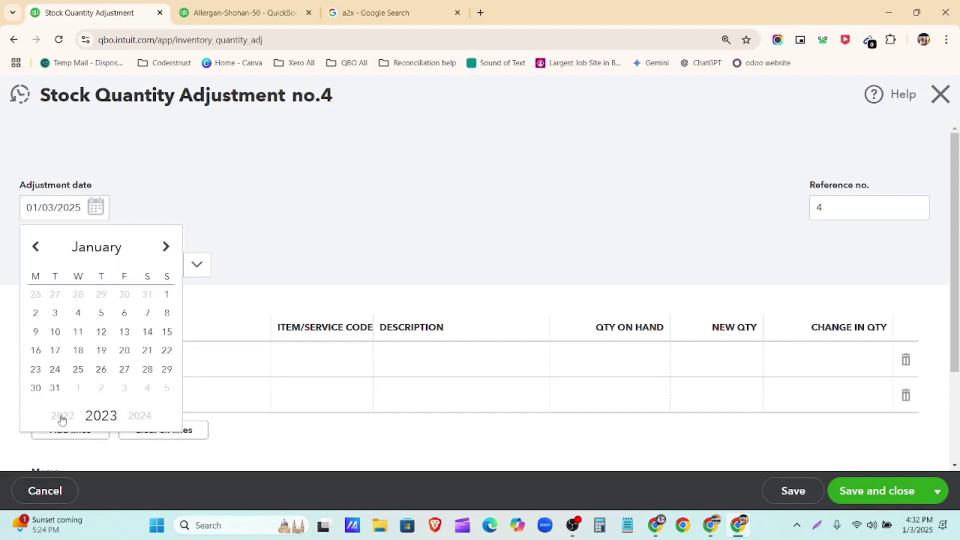
click(36, 250)
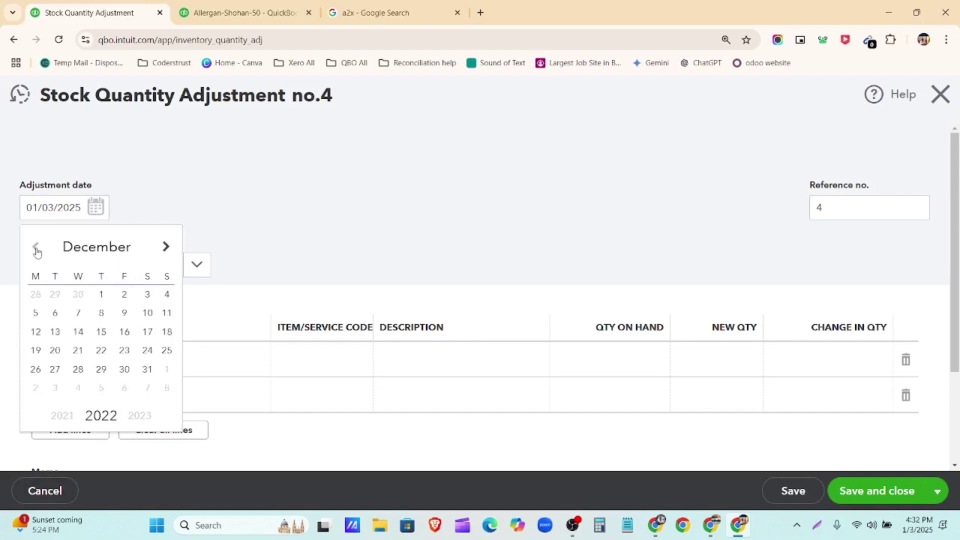
click(166, 248)
click(166, 248)
click(166, 248)
click(166, 248)
click(166, 248)
click(167, 248)
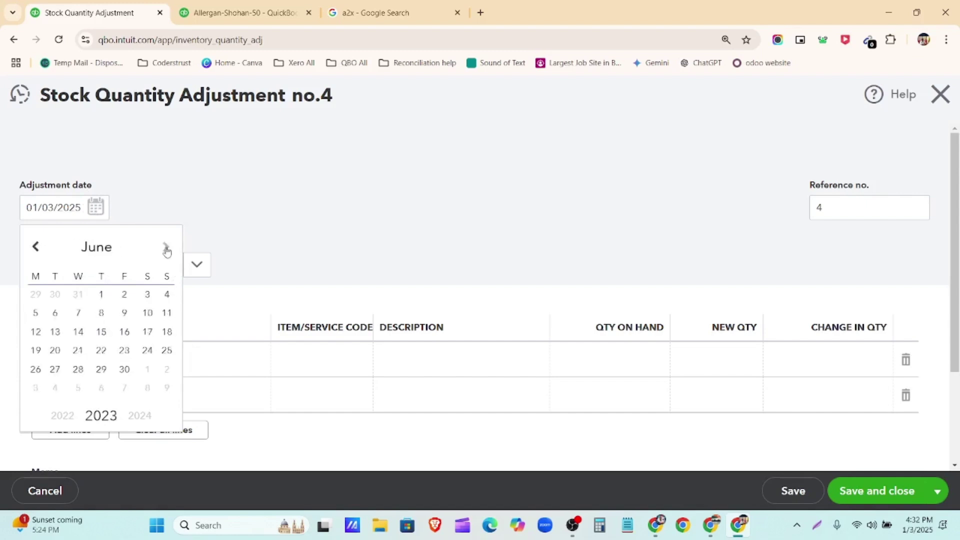
click(167, 248)
click(167, 248)
click(99, 256)
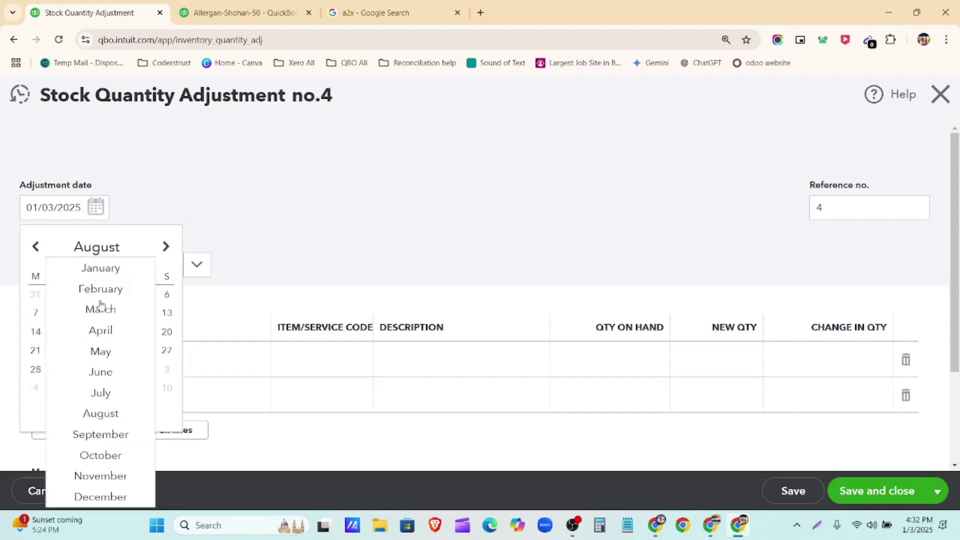
click(102, 452)
click(55, 390)
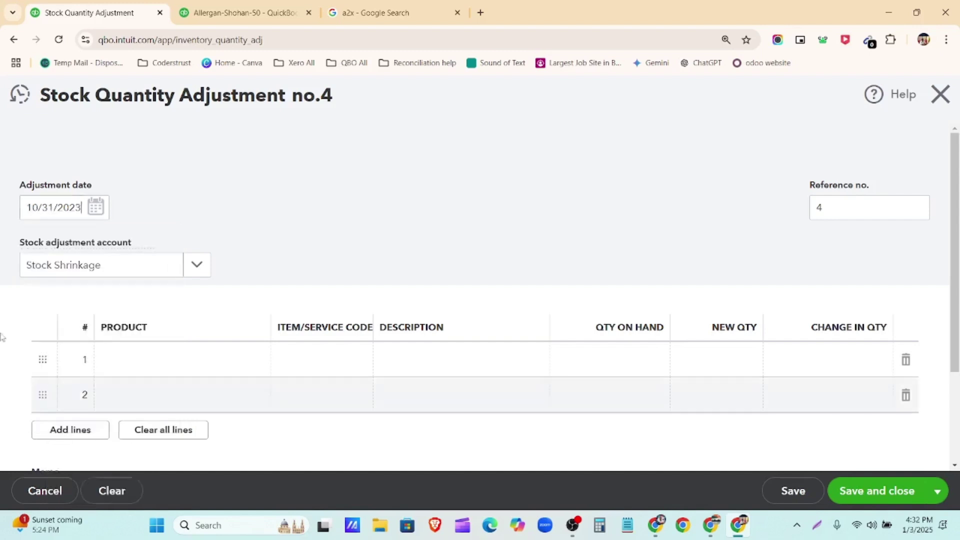
Add Diagnostic & Testing Equipment as the first adjustment line with a new quantity of 100.
scroll(257, 242, down, 1)
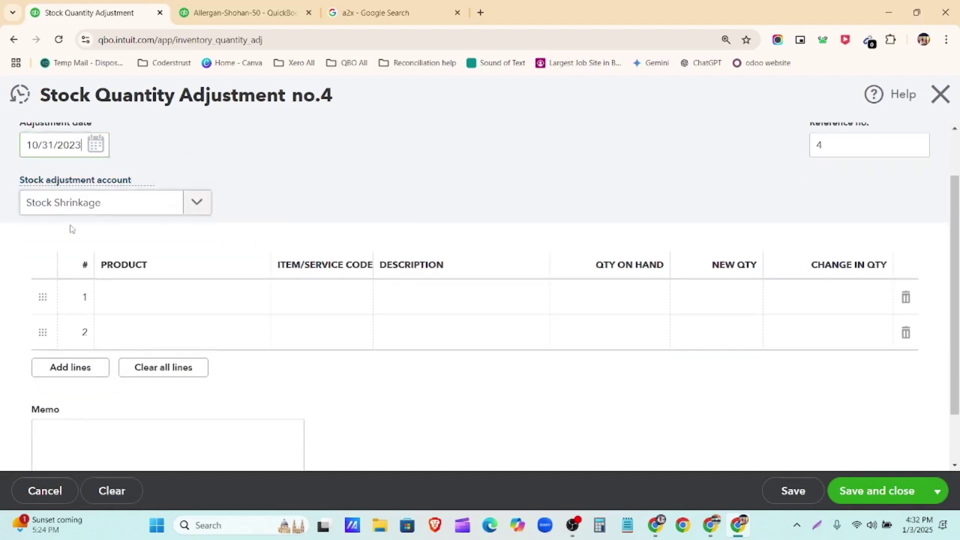
mouse_move(50, 173)
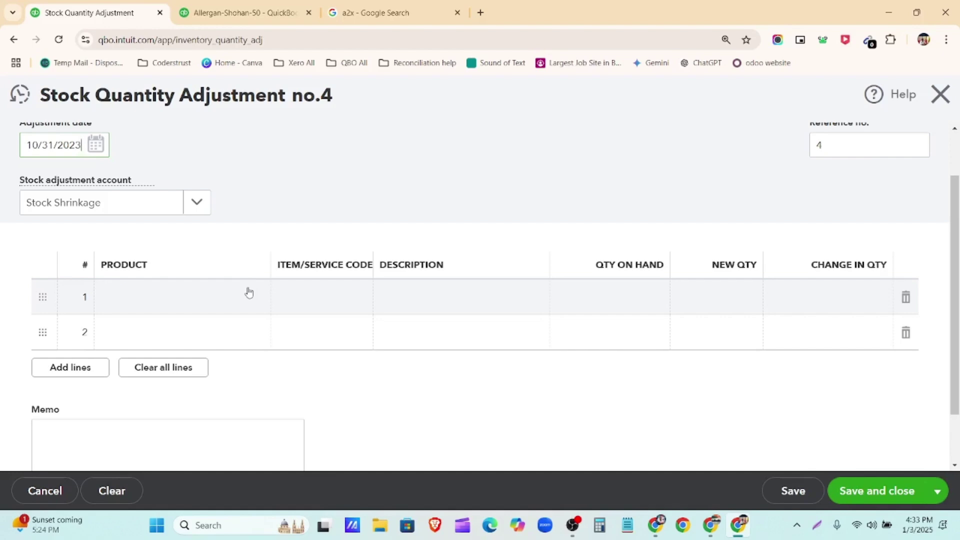
click(210, 299)
click(243, 5)
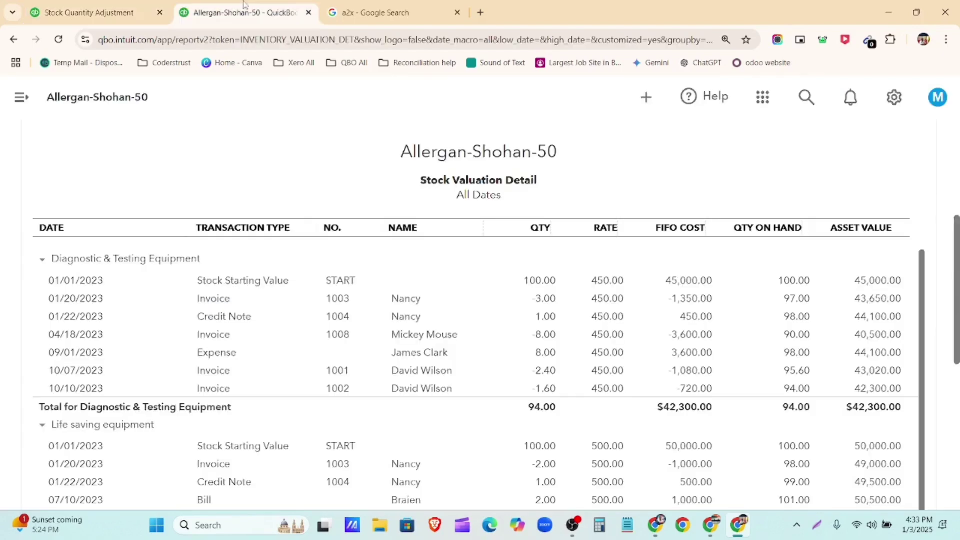
click(90, 12)
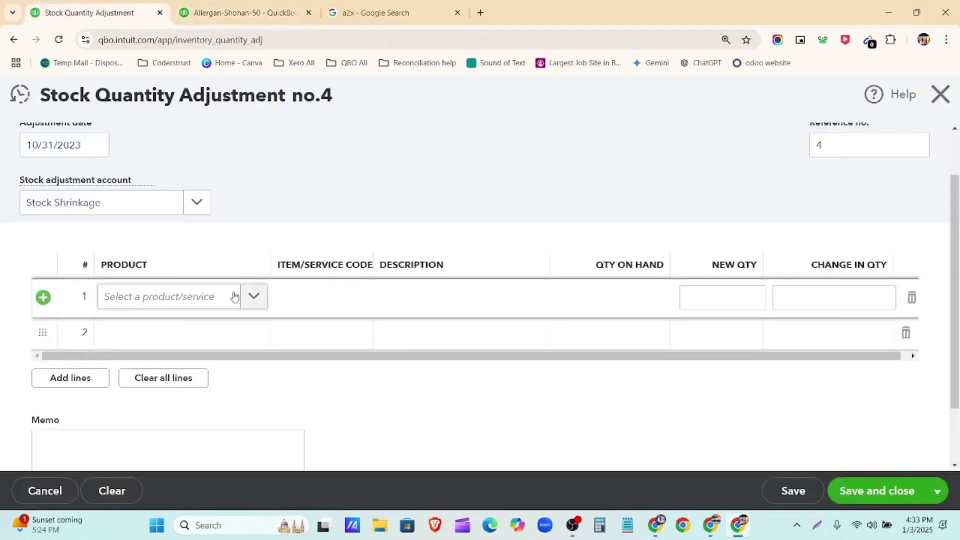
click(250, 298)
click(253, 332)
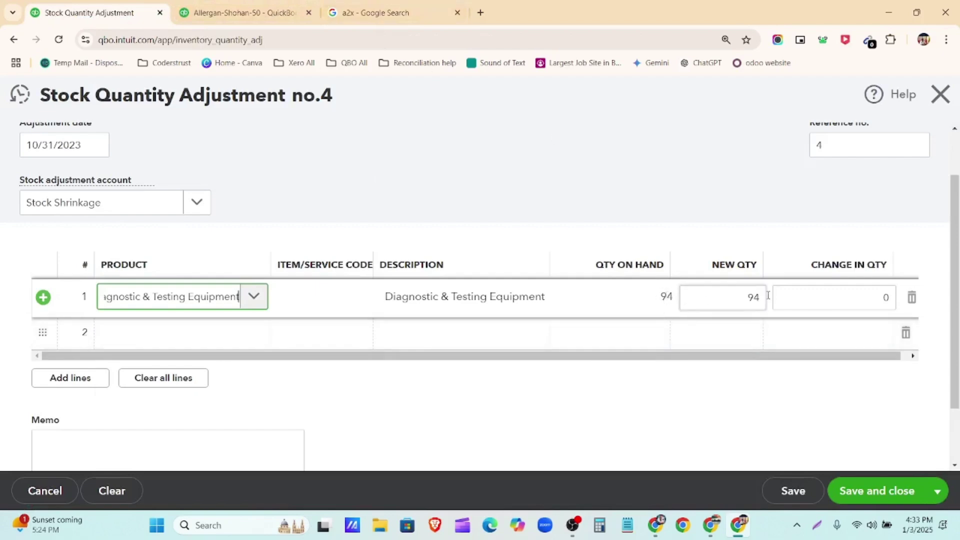
click(749, 298)
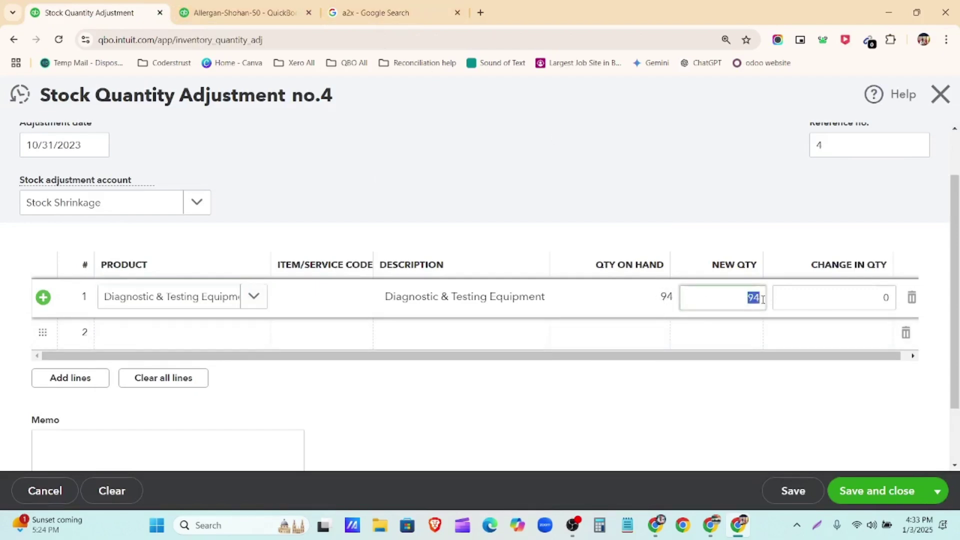
text(100)
click(677, 218)
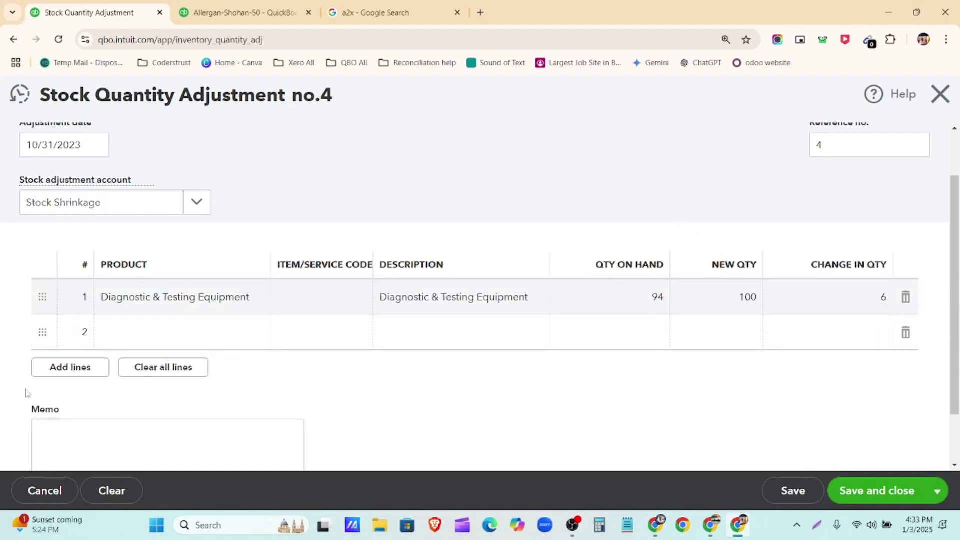
Check the valuation report, then add Surgical equipment as the second adjustment line with a new quantity of 100.
click(153, 339)
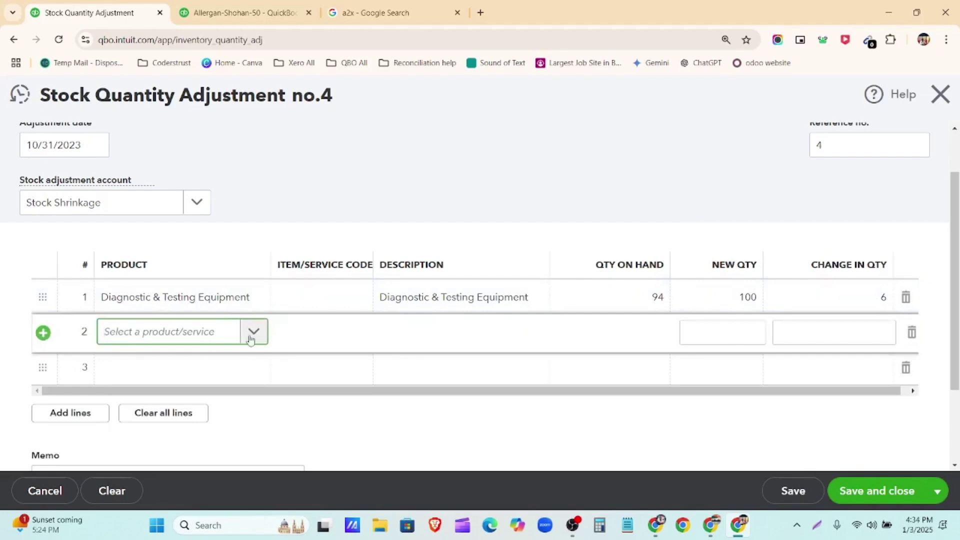
click(198, 8)
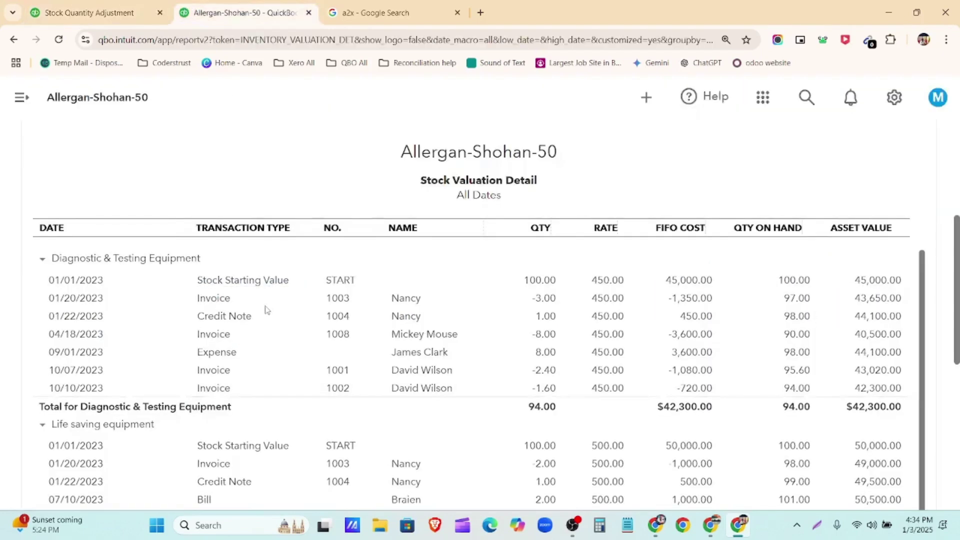
scroll(225, 395, down, 10)
click(105, 4)
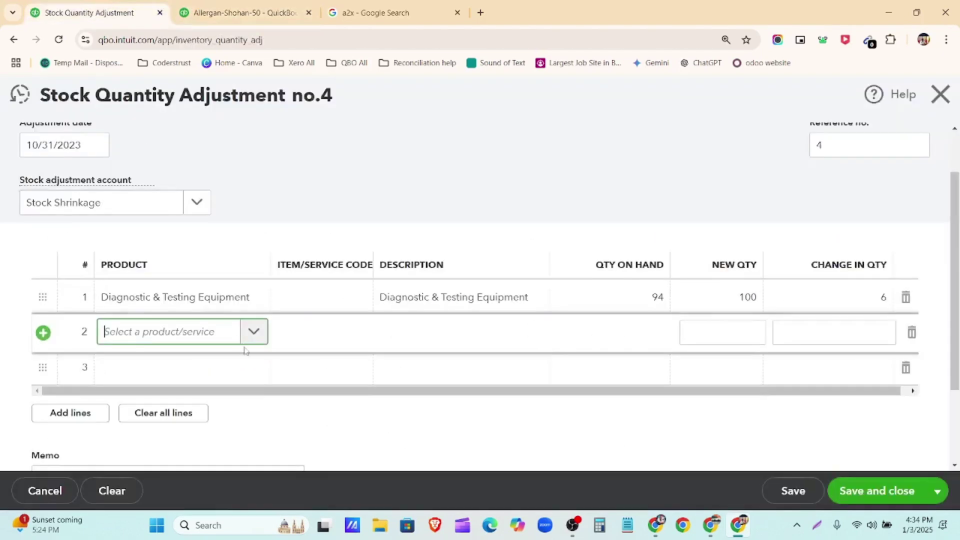
click(254, 333)
click(223, 440)
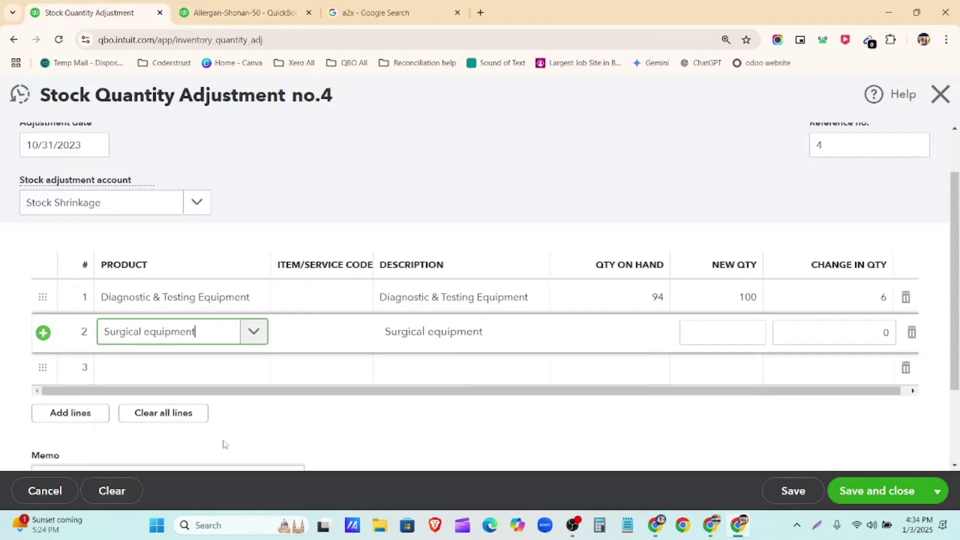
drag(739, 332, 761, 333)
text(100)
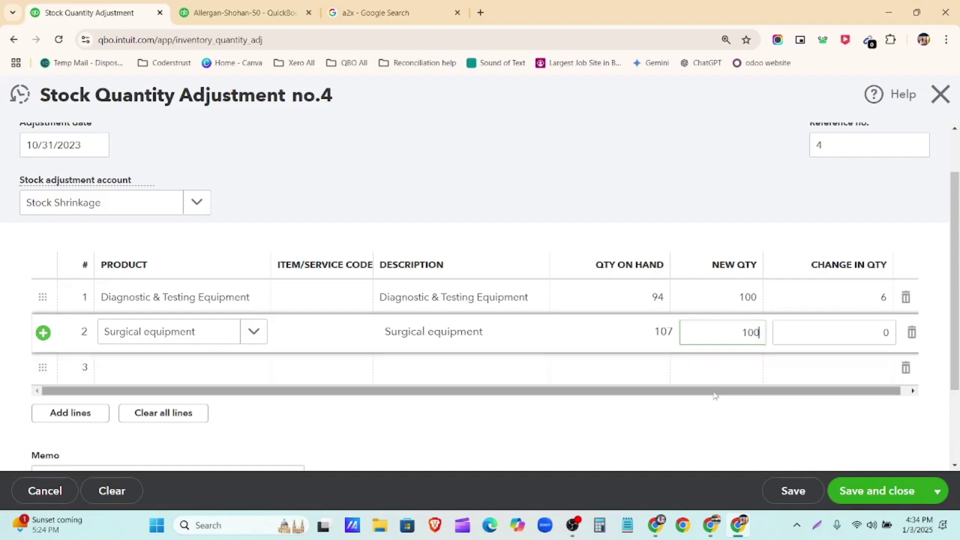
click(619, 197)
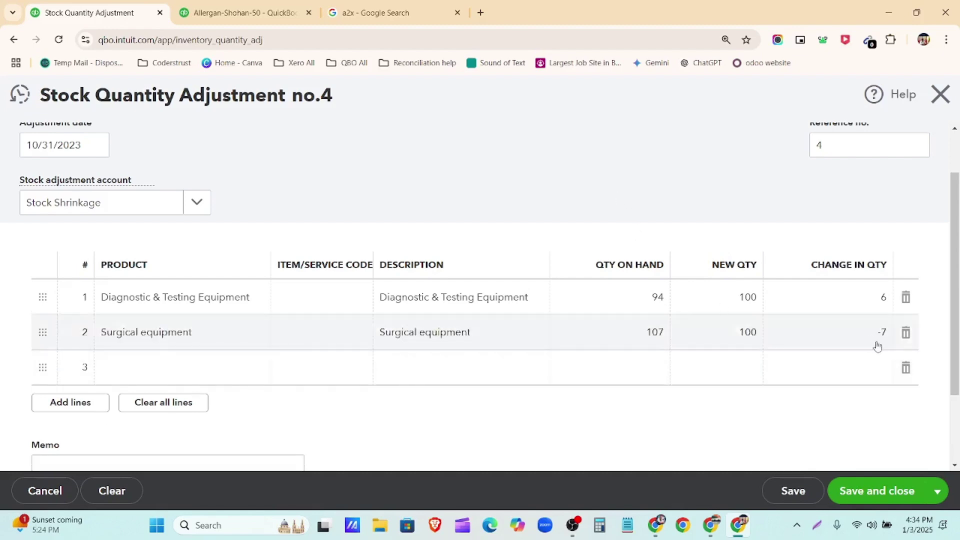
Delete the blank third line, then save and close the stock quantity adjustment.
click(907, 368)
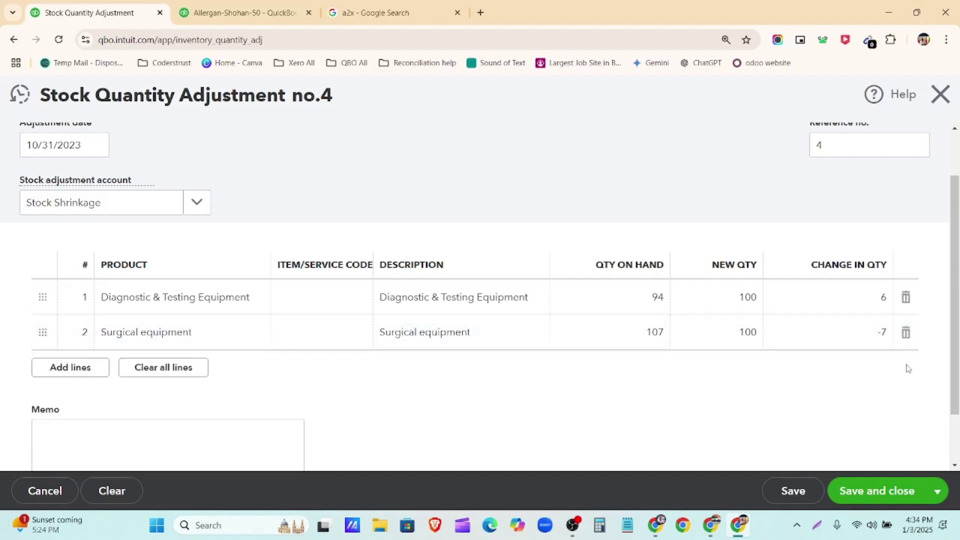
click(897, 493)
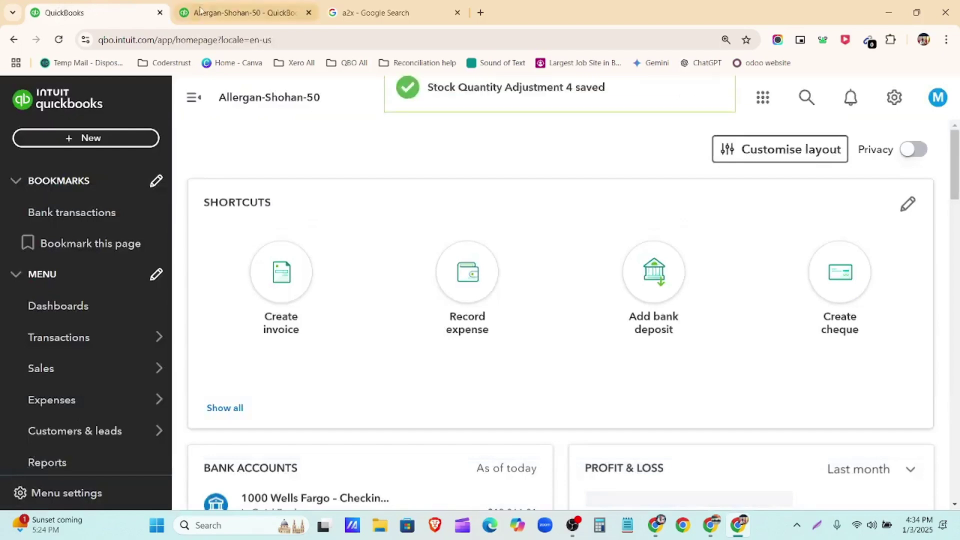
Return to the Stock Valuation Detail report and rerun it for All Dates.
click(215, 10)
scroll(31, 175, up, 15)
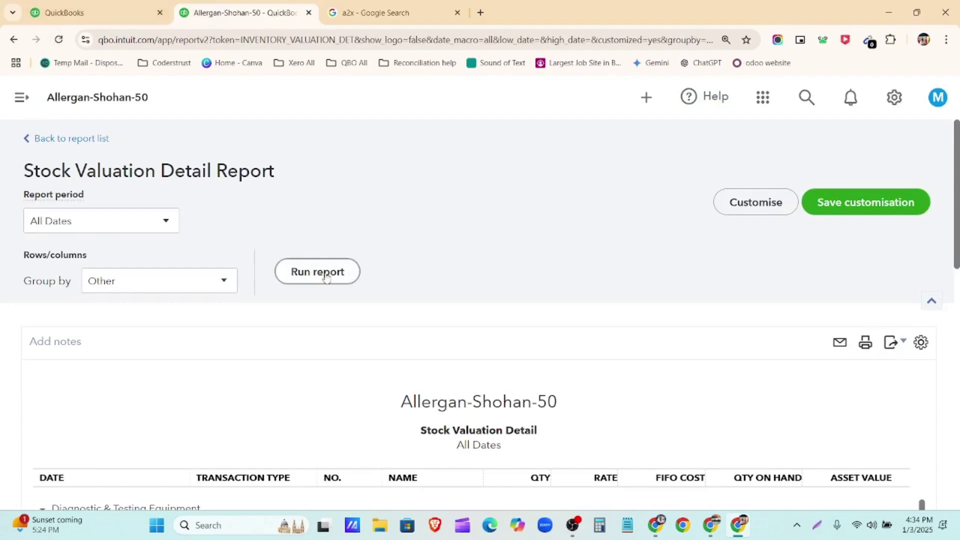
scroll(325, 277, down, 4)
scroll(247, 288, down, 3)
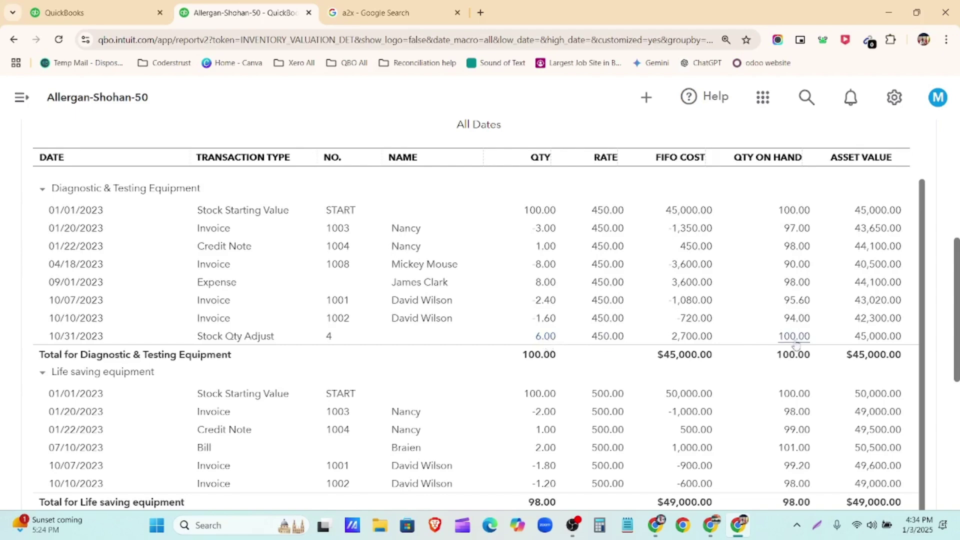
Review the adjustment lines and quantity on hand totals for the diagnostic and surgical equipment in the report.
drag(778, 354, 811, 360)
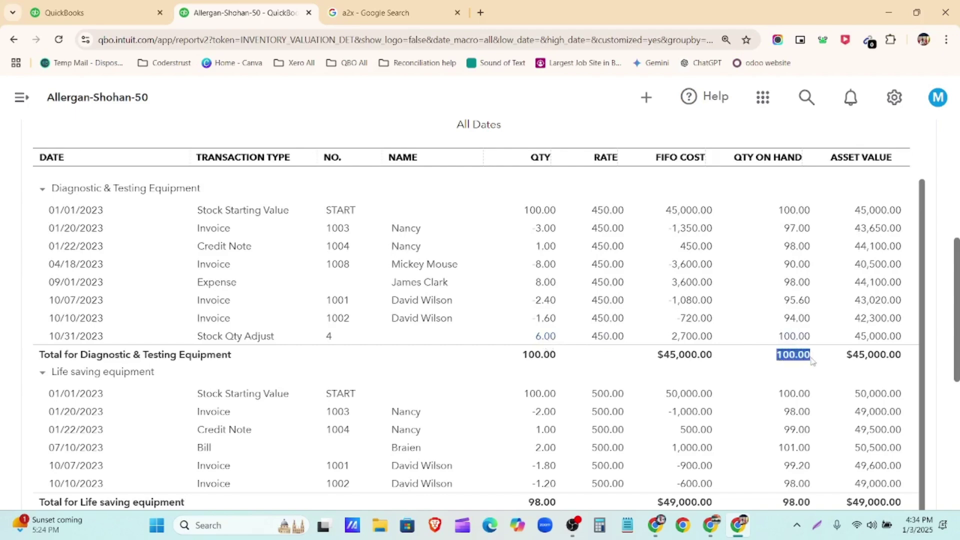
click(42, 371)
scroll(42, 380, down, 4)
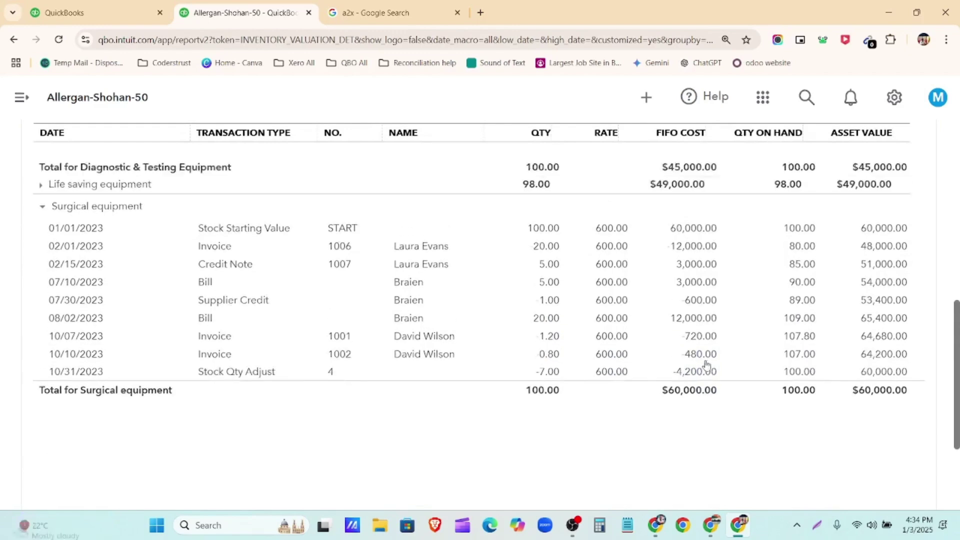
scroll(41, 430, up, 5)
click(42, 434)
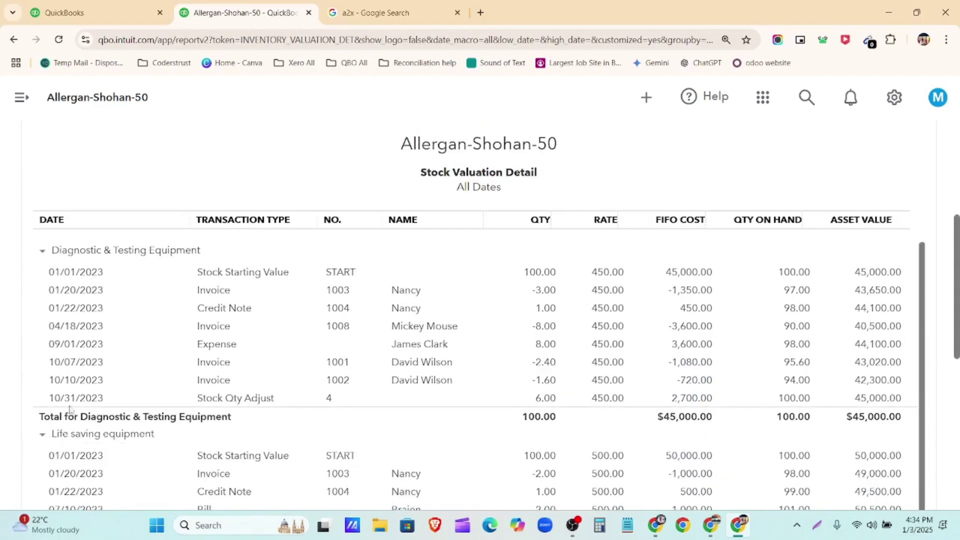
scroll(62, 430, down, 10)
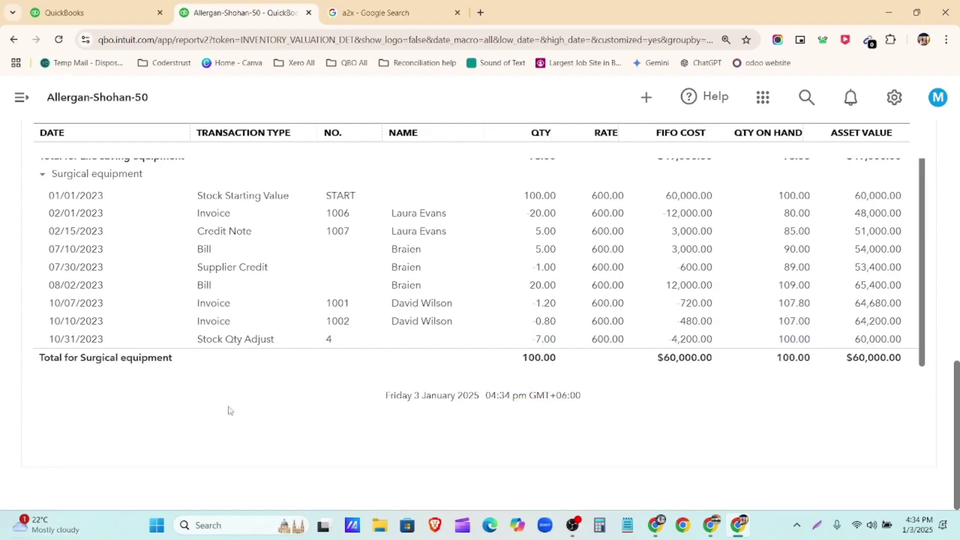
Open stock quantity adjustment 4 from the Surgical equipment section, check its previous adjustments and display its transaction journal.
click(257, 340)
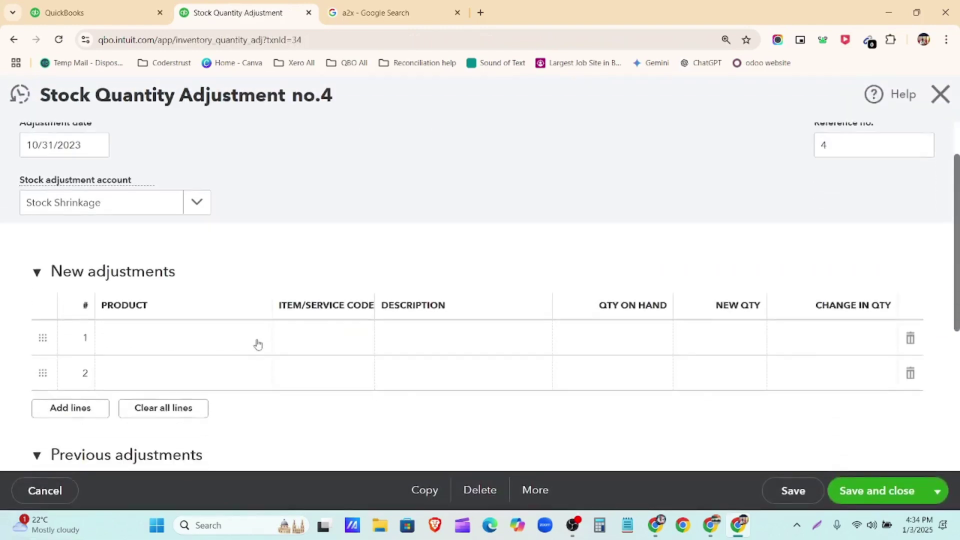
scroll(257, 344, down, 5)
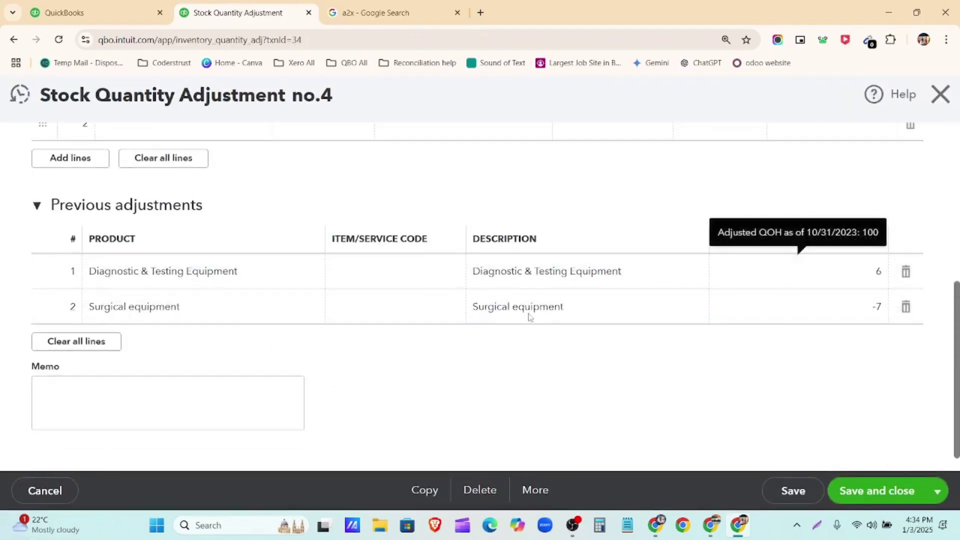
click(544, 494)
click(541, 414)
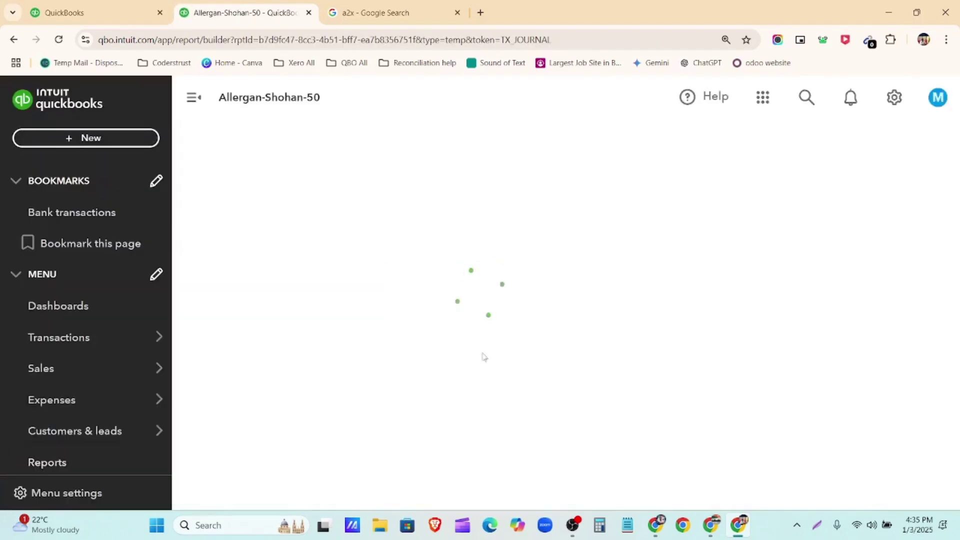
Collapse the navigation sidebar and fit the Transaction Journal on the page to examine its Stock Asset and Stock Shrinkage debits and credits.
click(195, 98)
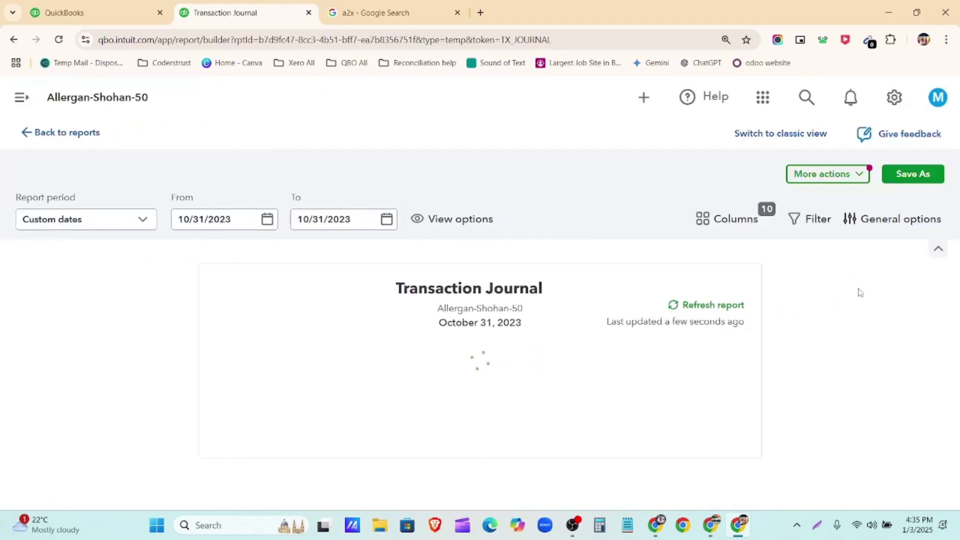
scroll(578, 430, down, 2)
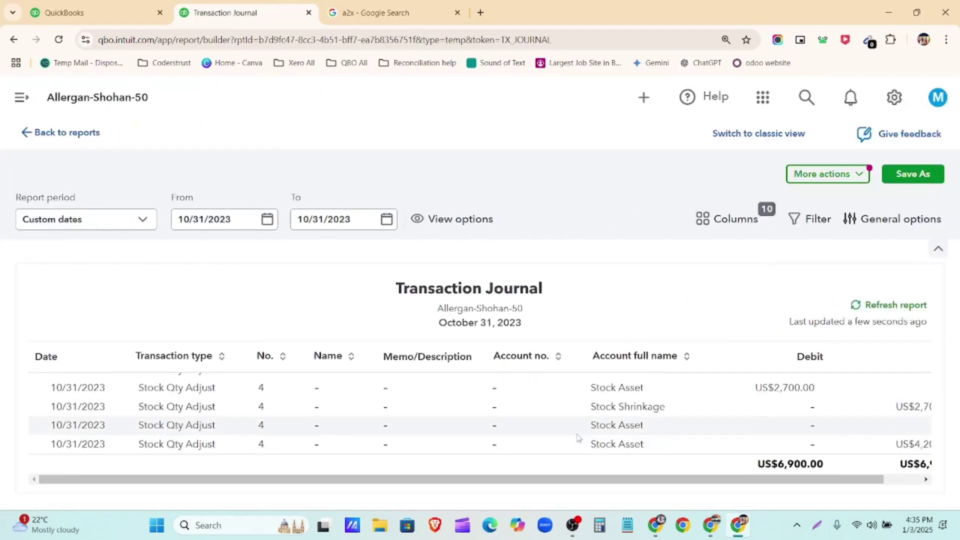
scroll(578, 430, up, 3)
key(ctrl+minus)
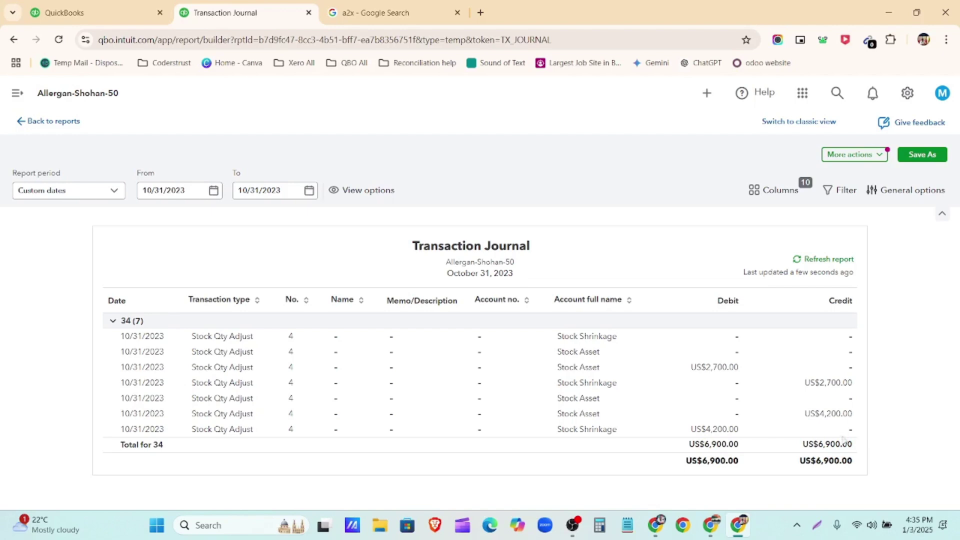
Expand the navigation sidebar and open the list of new transaction types.
click(19, 97)
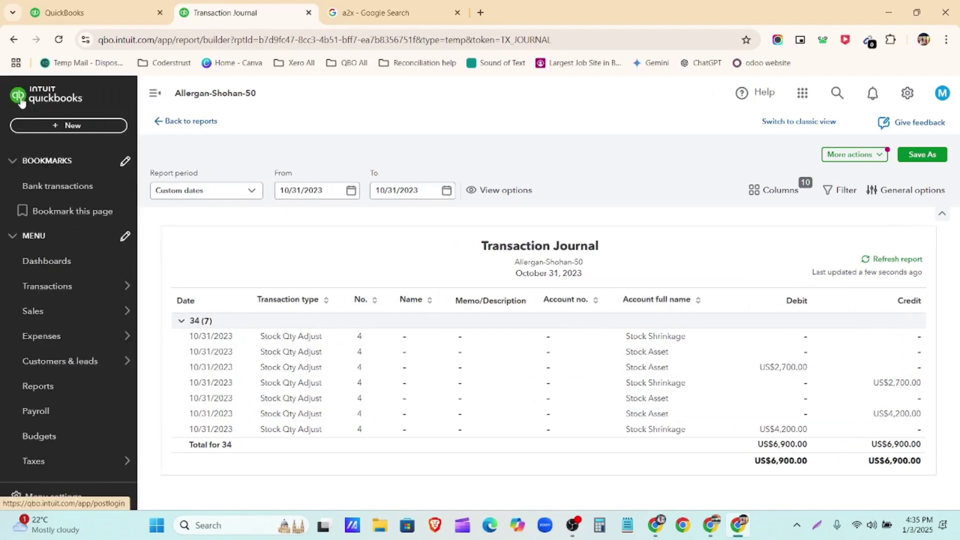
click(52, 131)
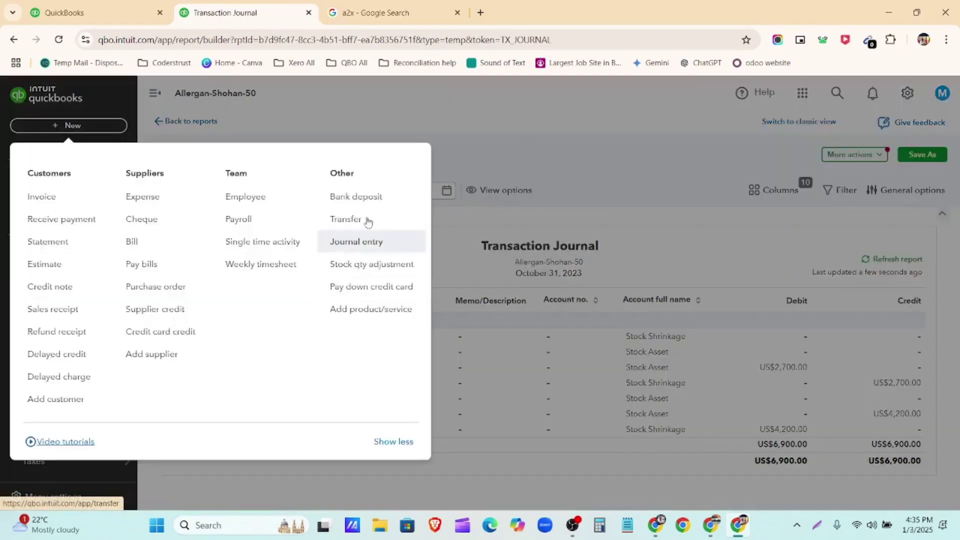